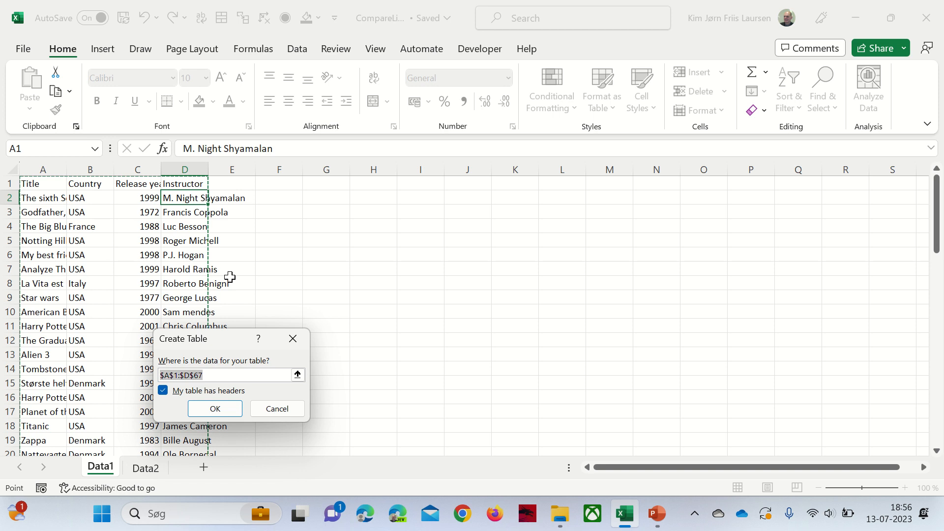
- Confirm Table1 on Data1, make the Data2 list Table2 with Ctrl+T, and select columns A–D
click(217, 410)
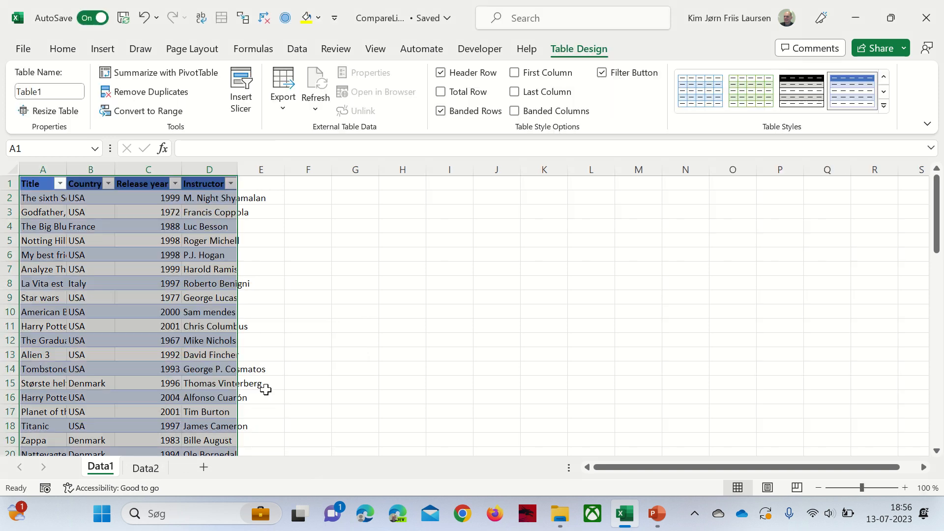
click(154, 470)
click(195, 341)
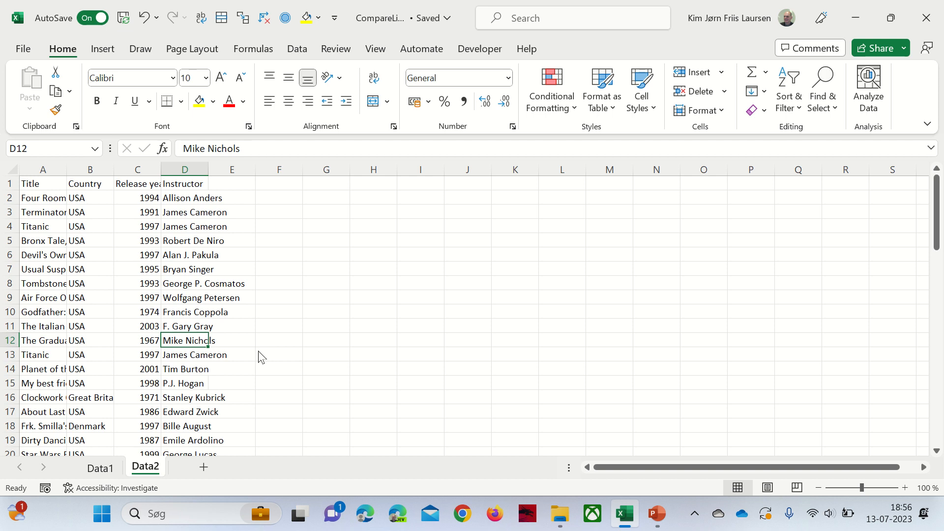
key(ctrl+t)
click(232, 408)
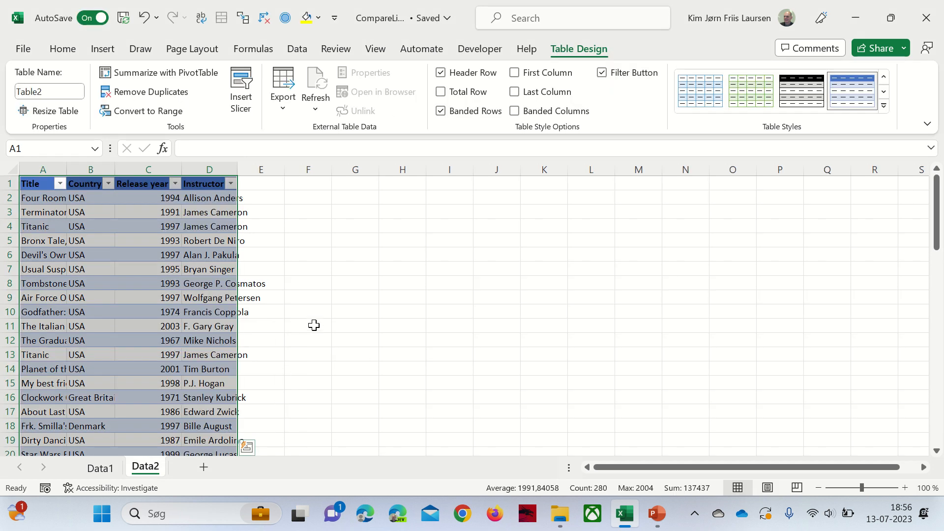
drag(53, 170, 233, 171)
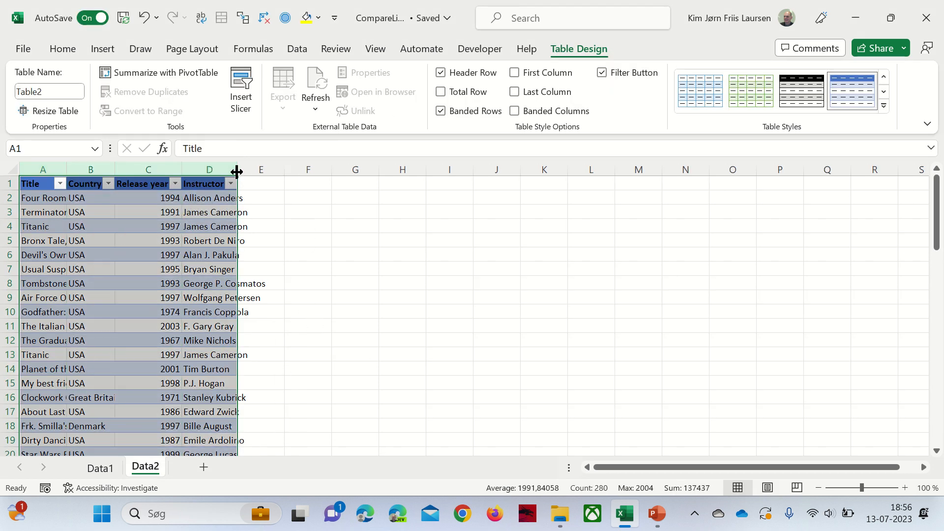
- AutoFit columns A–D on both Data2 and Data1 so full titles and instructor names show
double_click(233, 171)
click(99, 466)
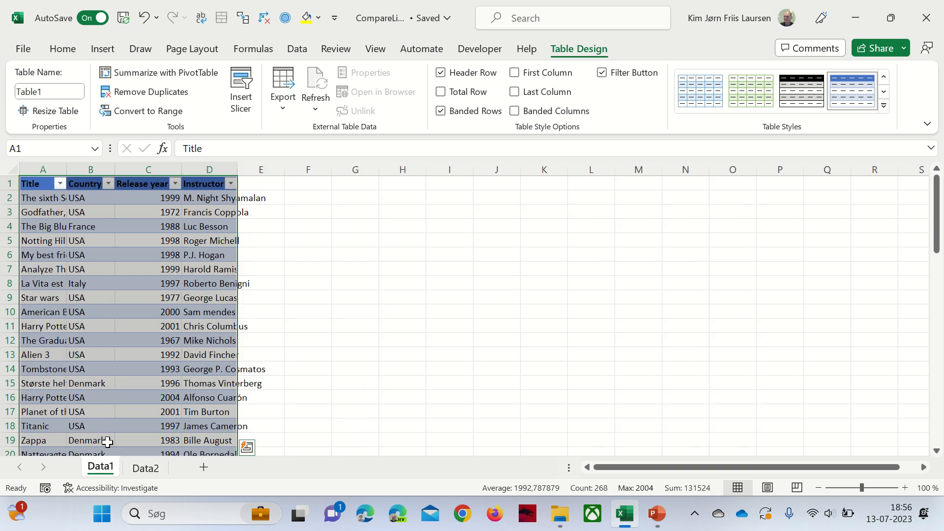
double_click(111, 172)
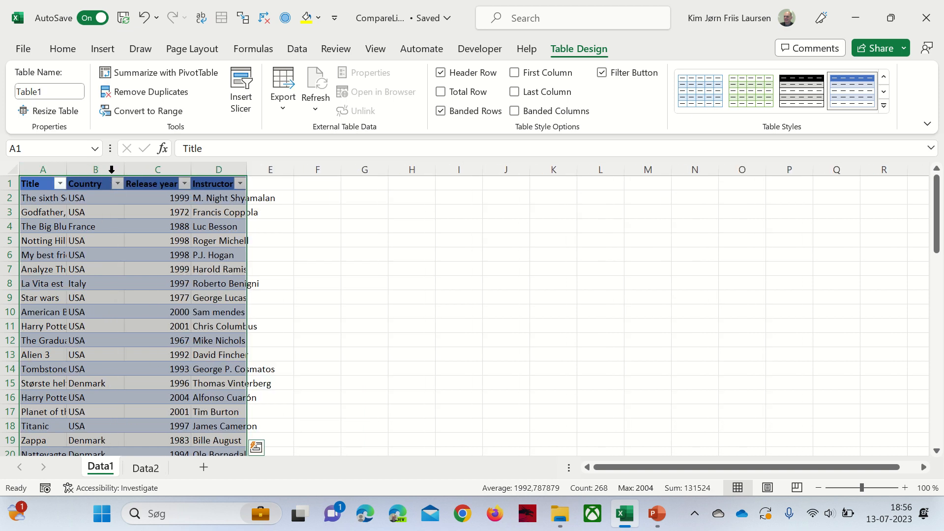
click(225, 212)
drag(223, 167, 40, 170)
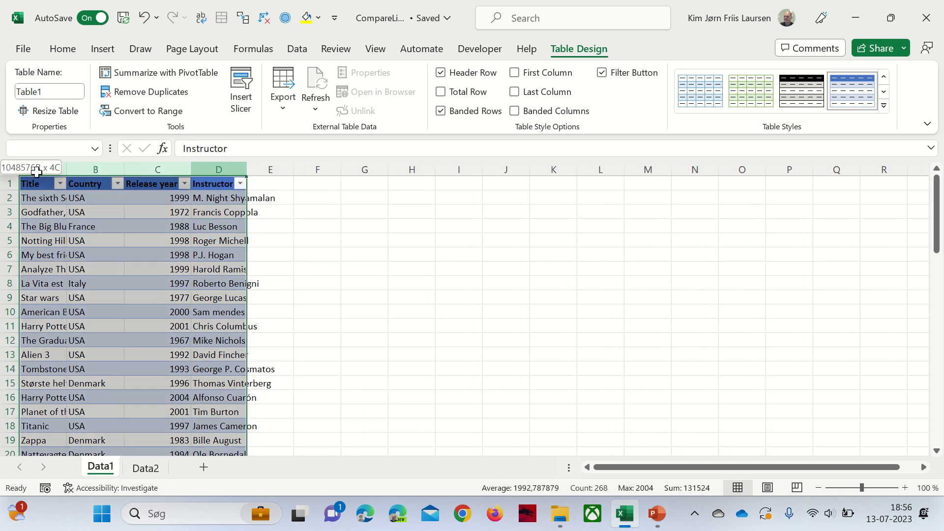
double_click(250, 175)
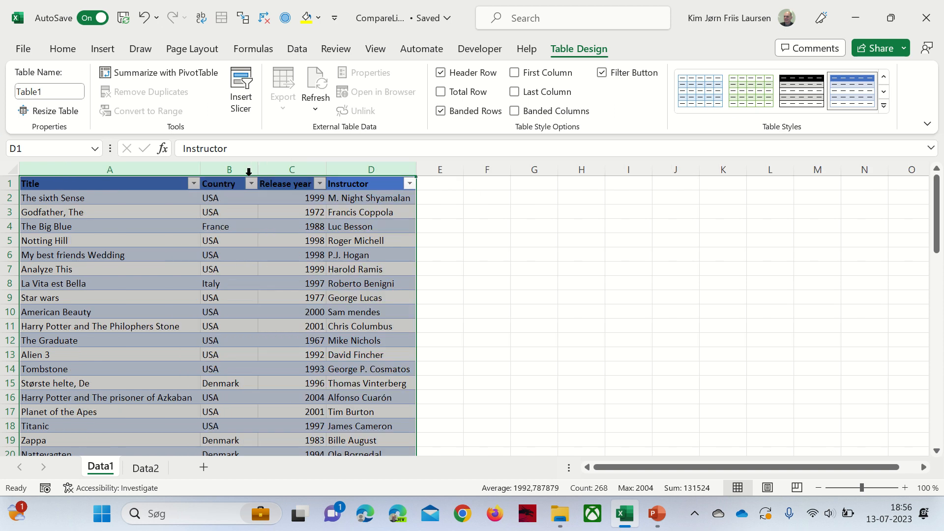
click(473, 297)
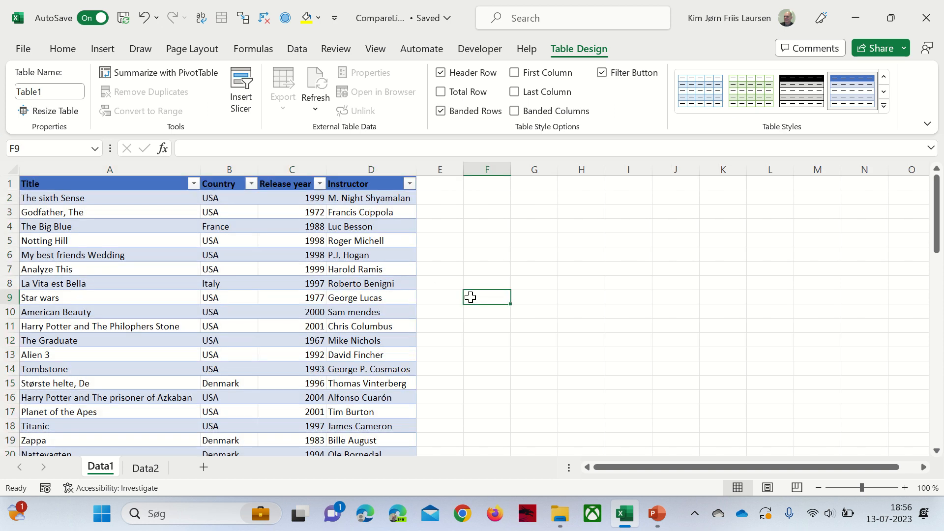
- Add a CompareVal header in E1, extending Table1 by one column
click(436, 187)
text(C)
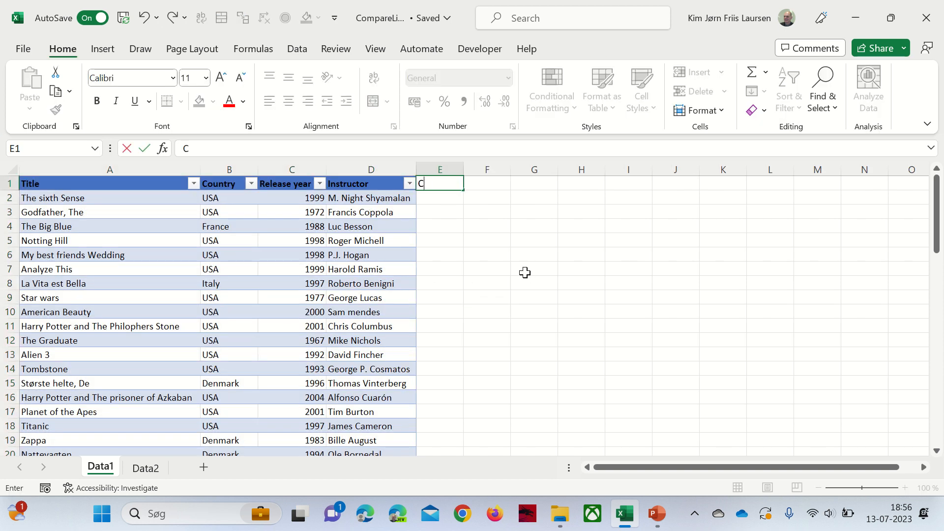
text(ompareVal)
key(Return)
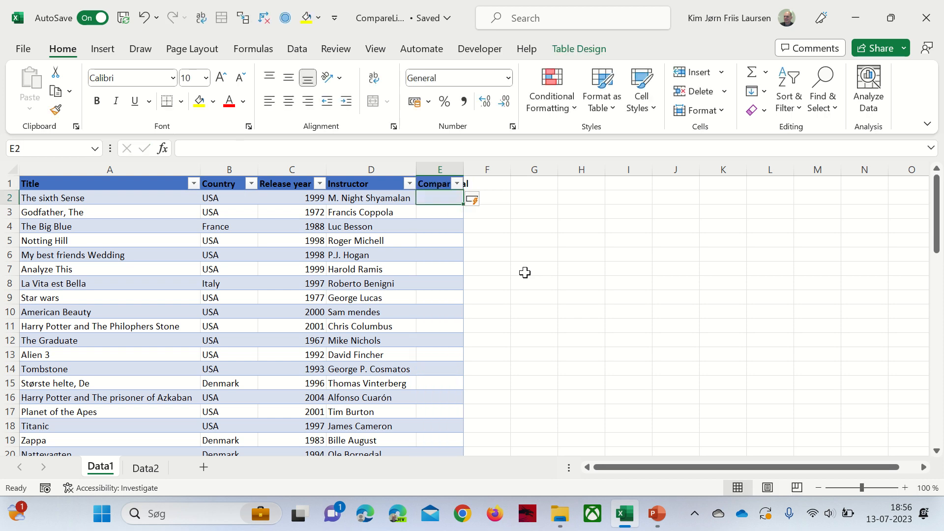
- Enter =TEXTJOIN(";";FALSE;…) in E2, referencing the row's Title through Instructor cells
text(=)
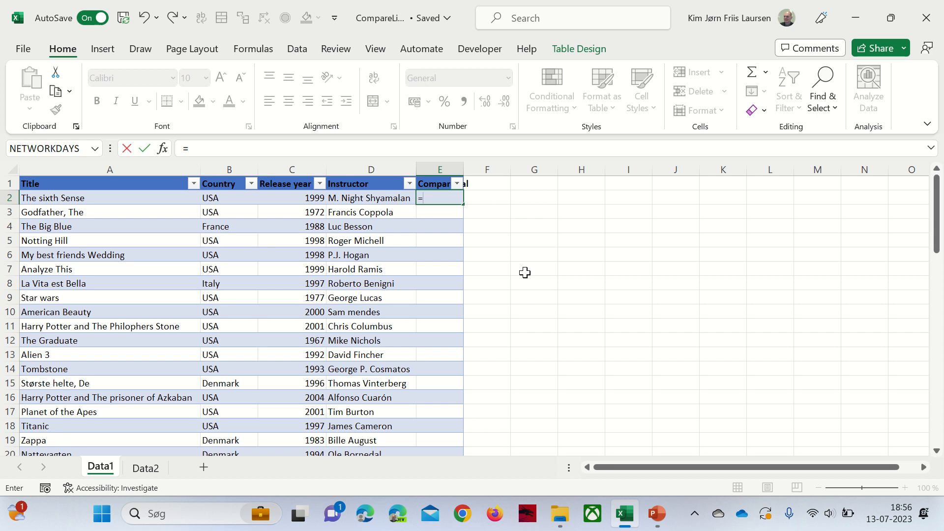
text(te)
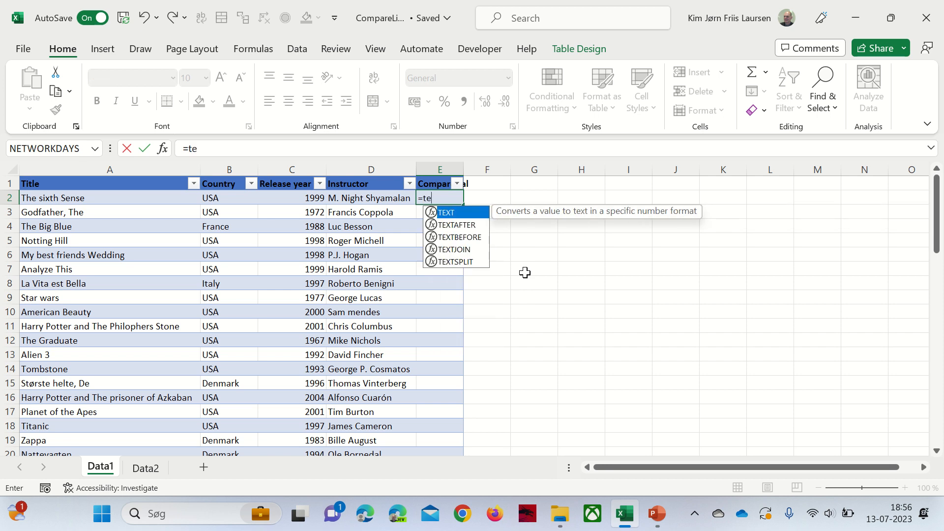
key(Down)
key(Down)
key(Down)
key(Tab)
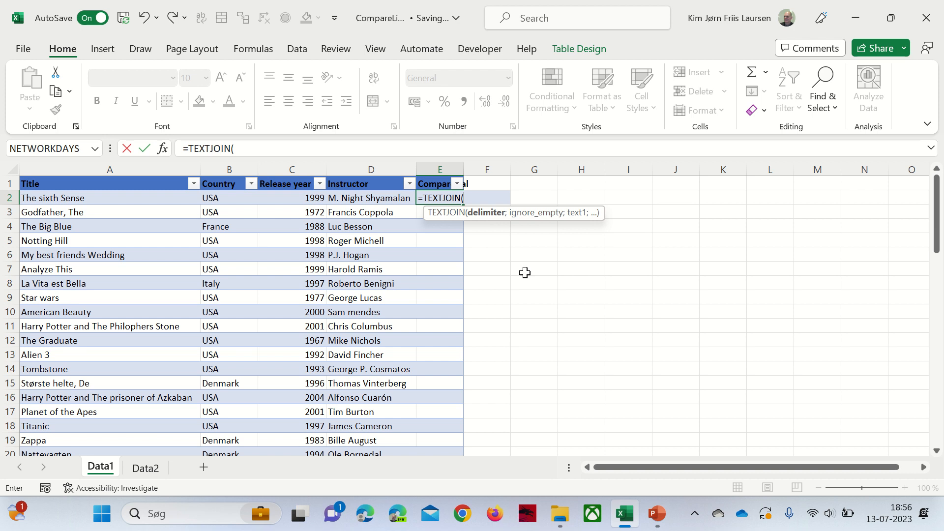
text(;)
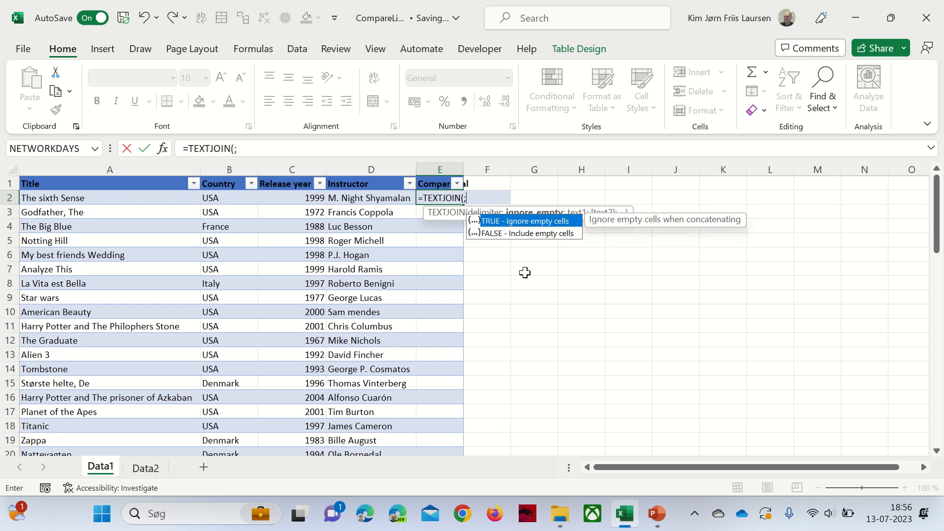
key(BackSpace)
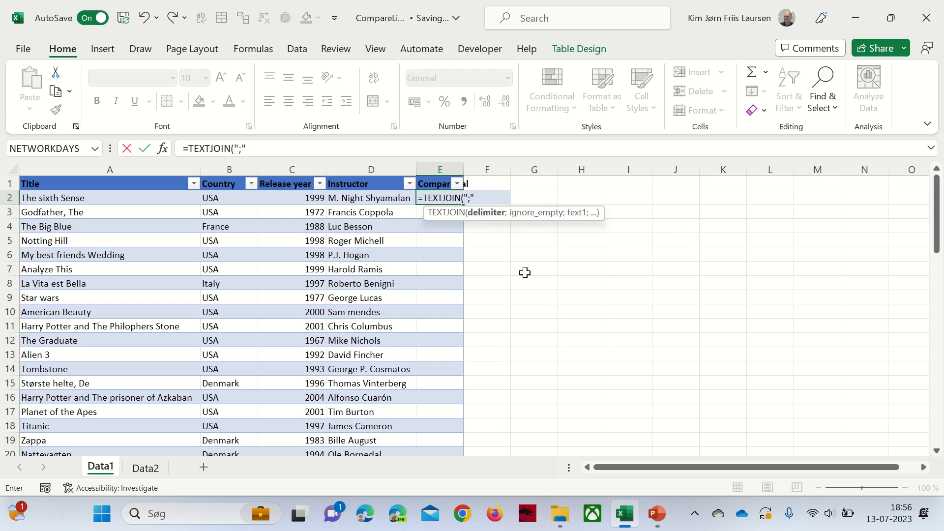
text(";";)
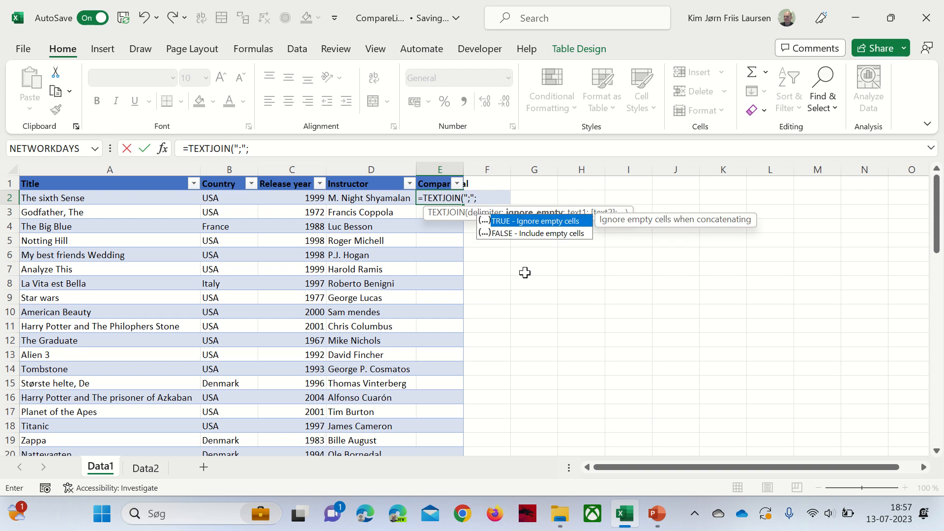
text(fa,)
key(BackSpace)
key(Down)
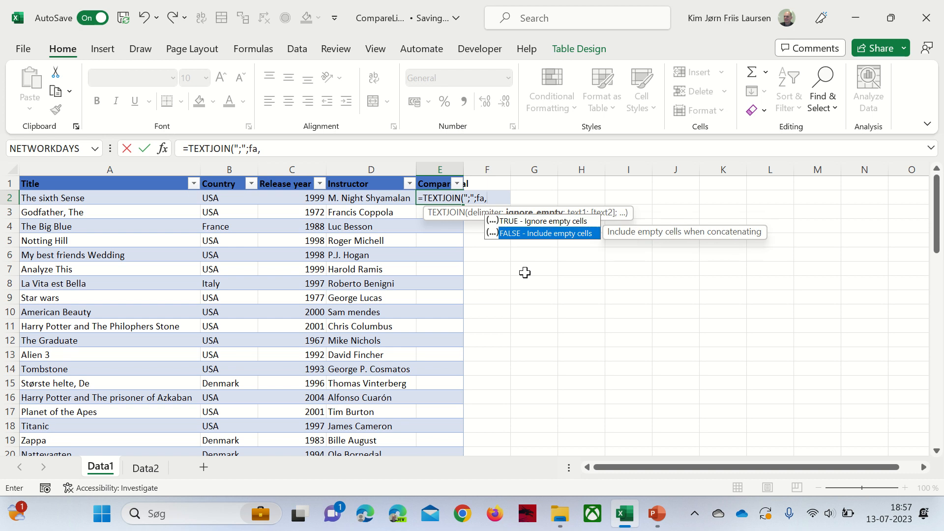
key(Tab)
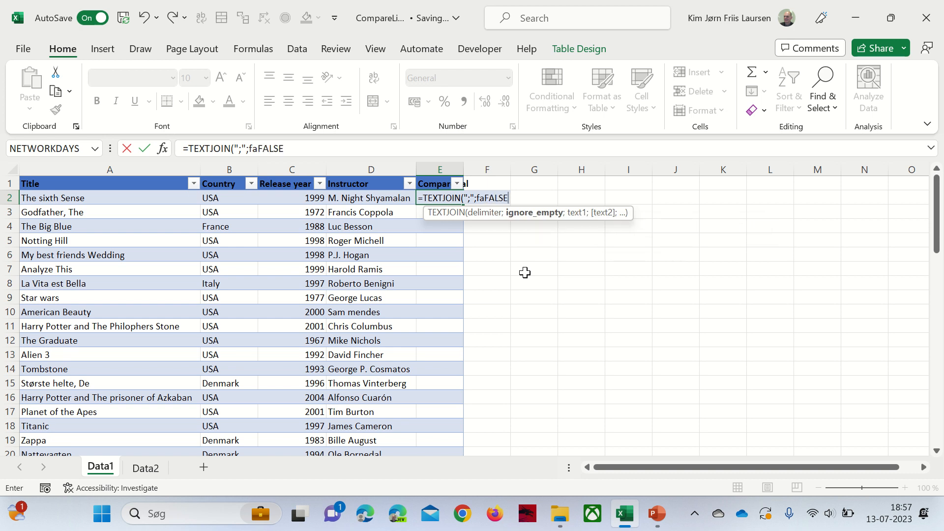
text(;)
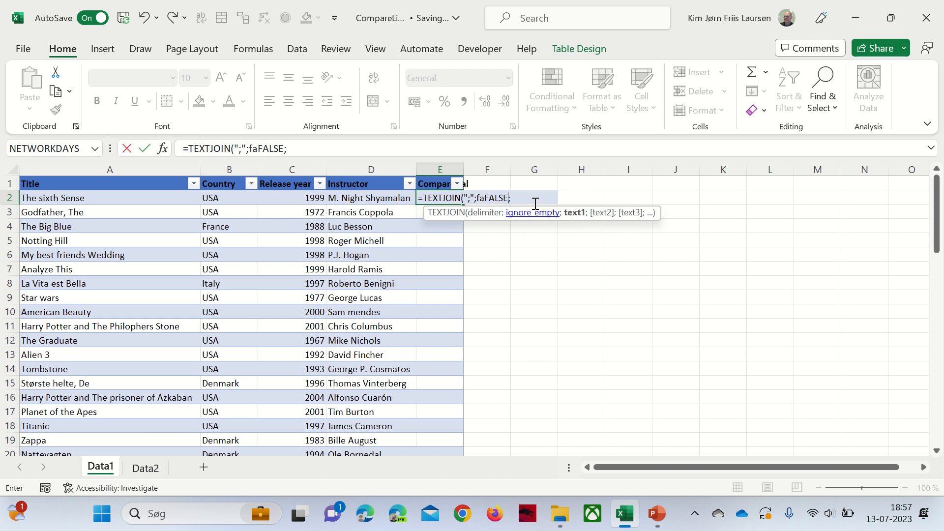
click(525, 193)
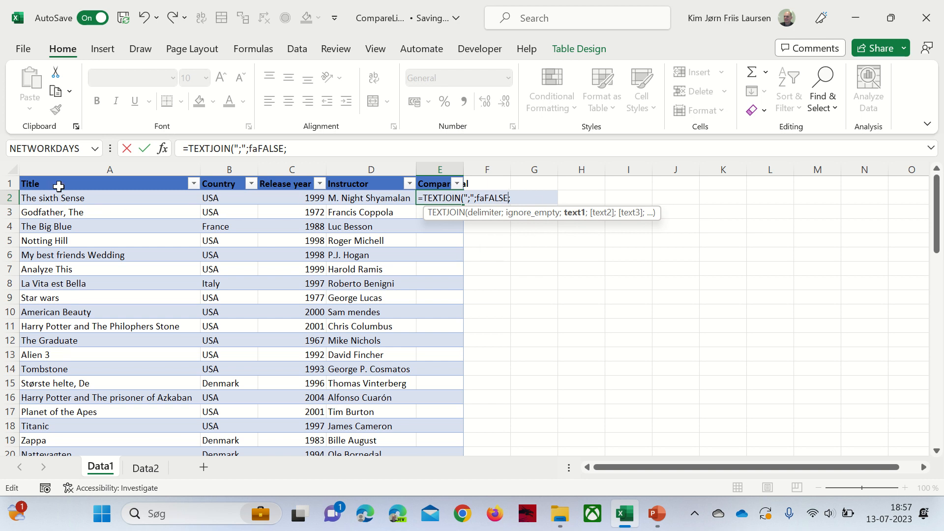
drag(67, 196, 389, 197)
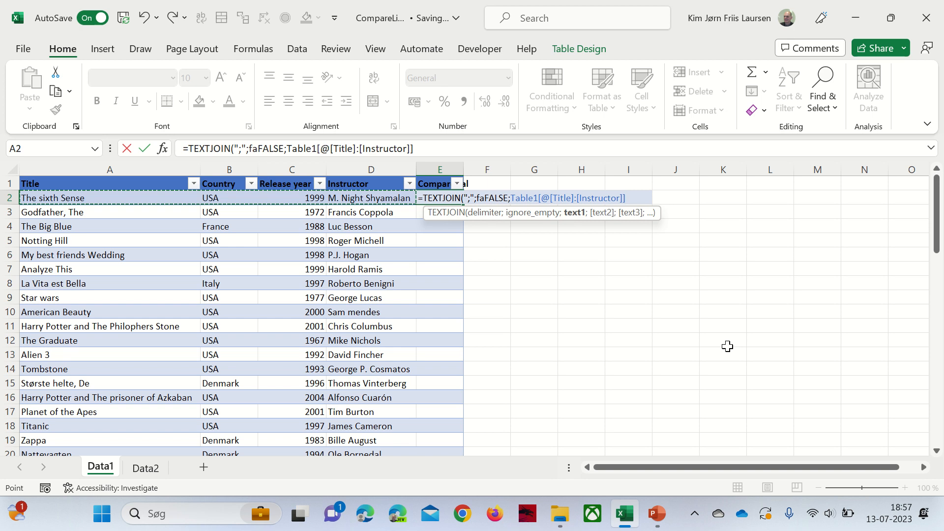
text())
key(Return)
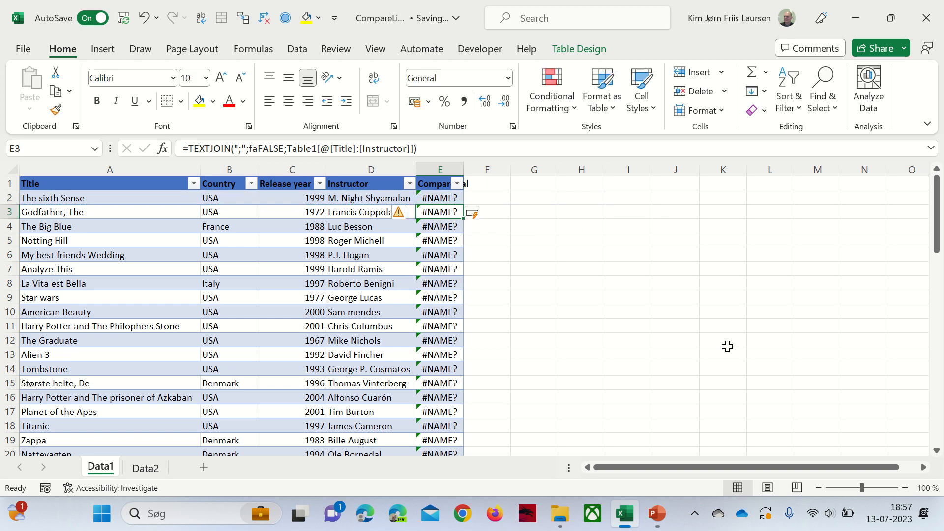
- Fix the E2 TEXTJOIN formula by removing the stray characters before FALSE
key(Up)
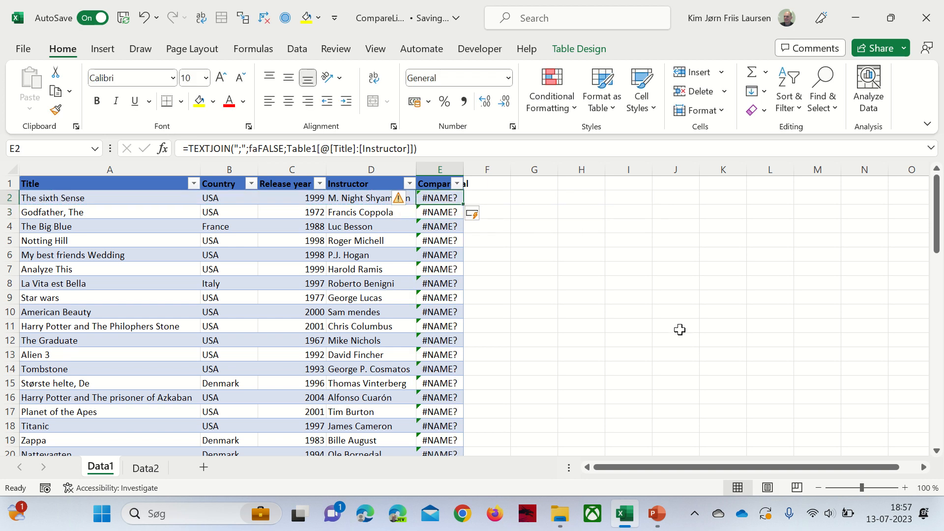
click(251, 147)
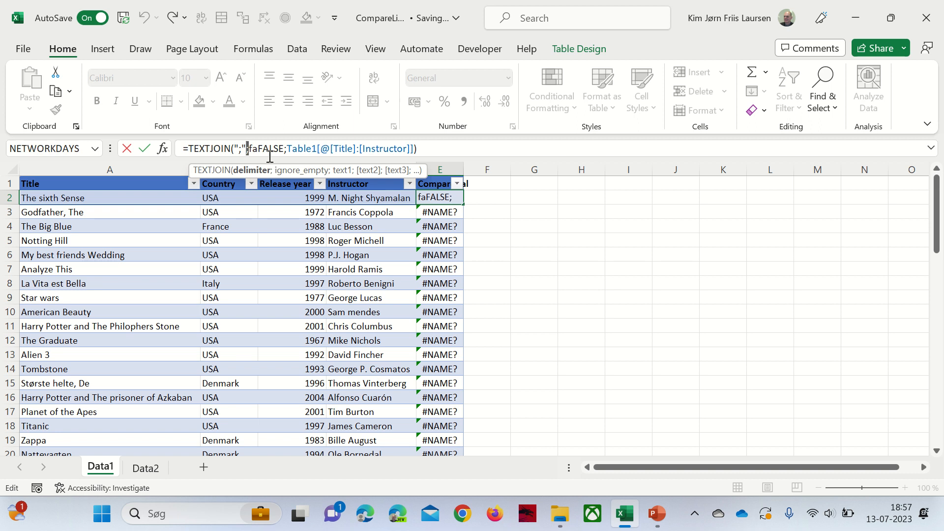
key(shift+Right)
key(shift+Right)
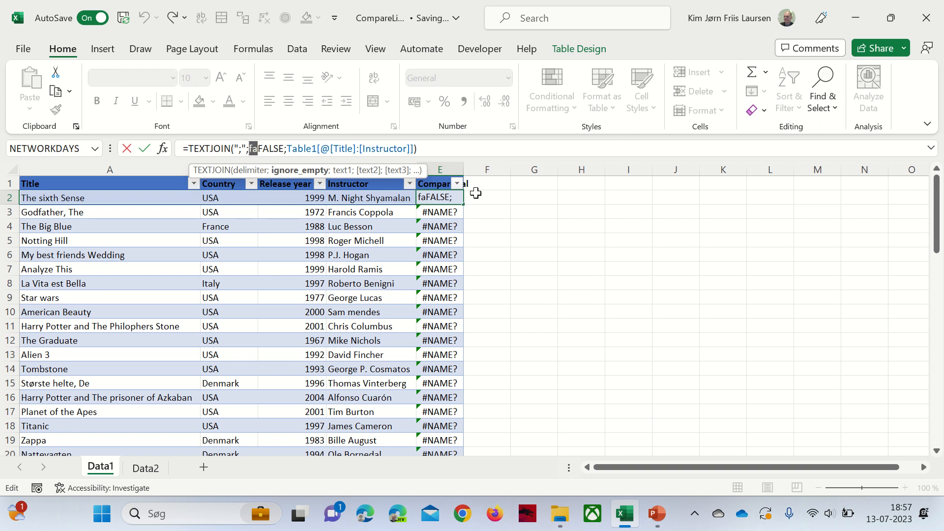
key(Delete)
key(Delete)
text(F)
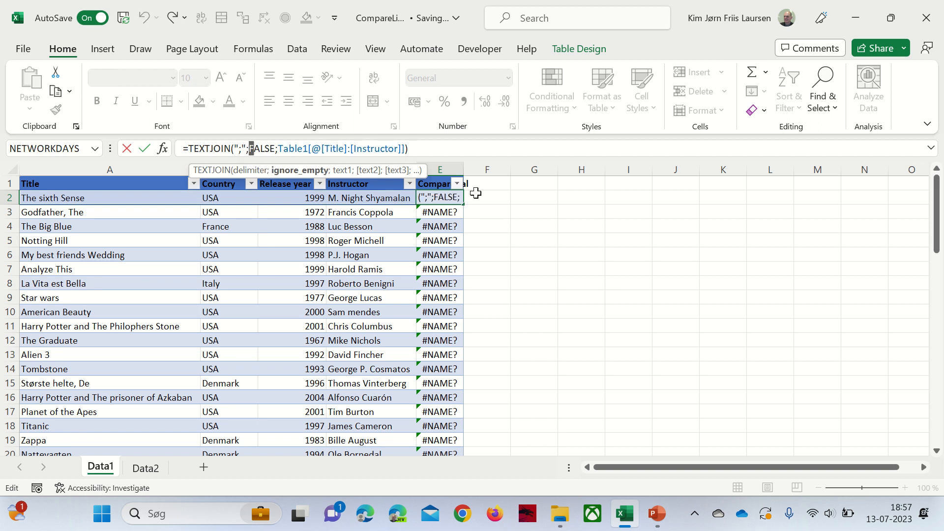
key(Return)
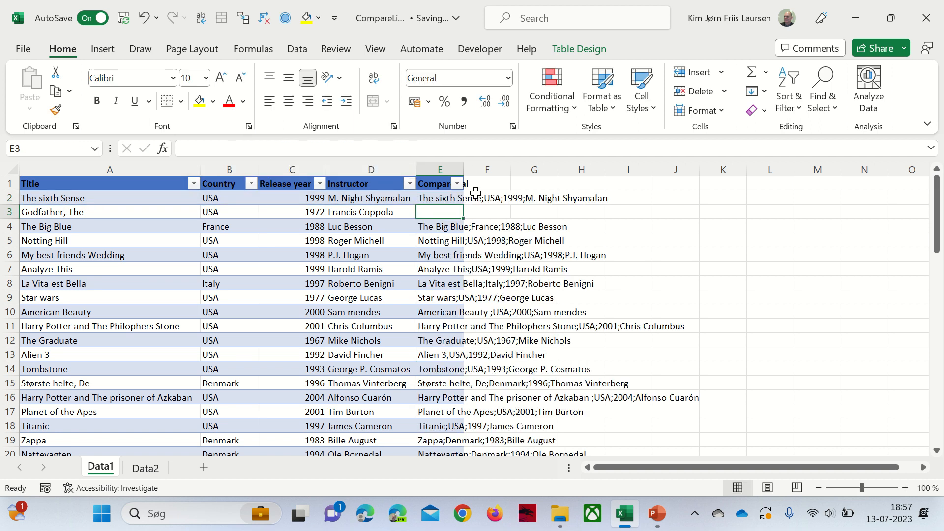
- Copy the E2 formula into E3 and check the CompareVal column, discarding an accidental entry
click(432, 196)
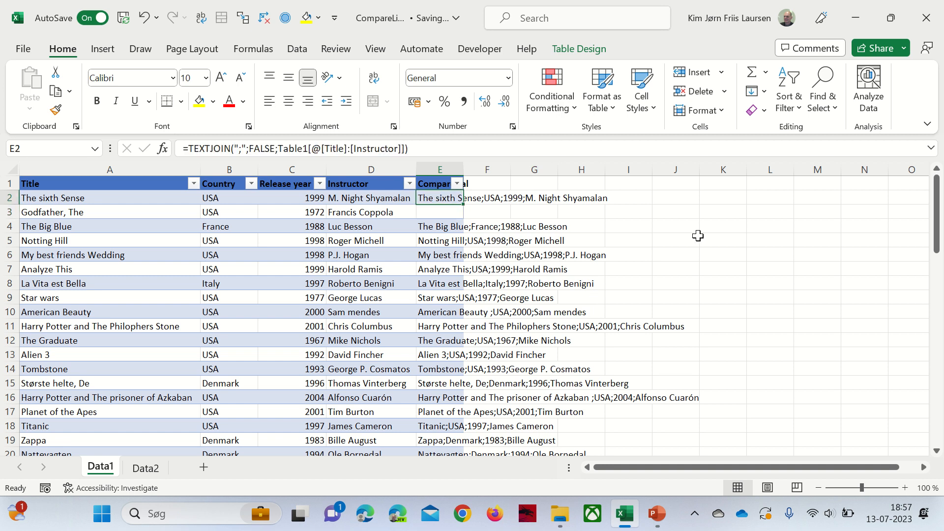
key(ctrl+c)
key(Down)
key(ctrl+v)
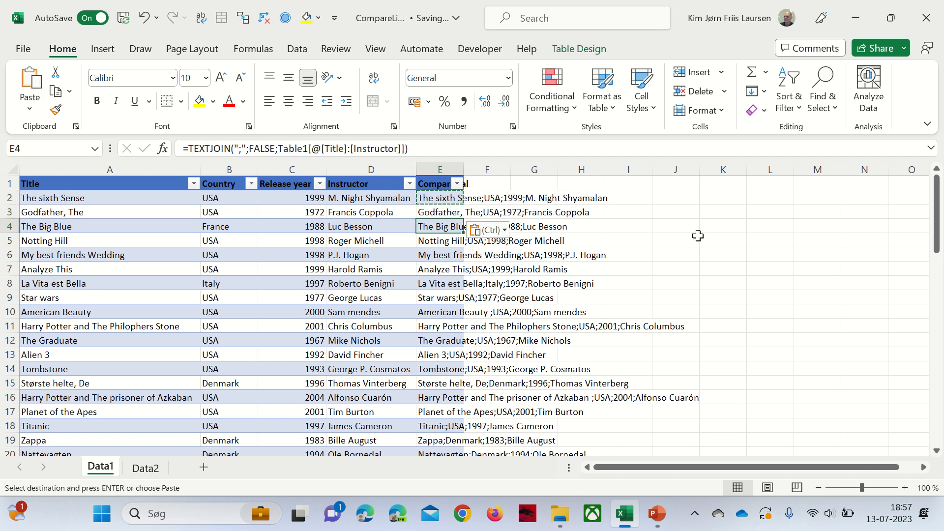
key(ctrl+Down)
key(ctrl+Up)
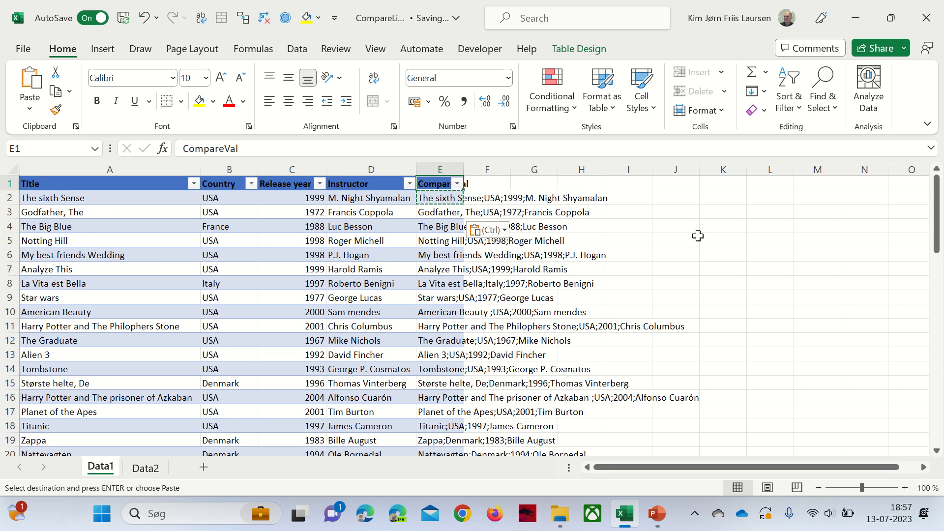
key(Down)
key(Down)
key(Down)
key(Up)
key(Up)
text(½1)
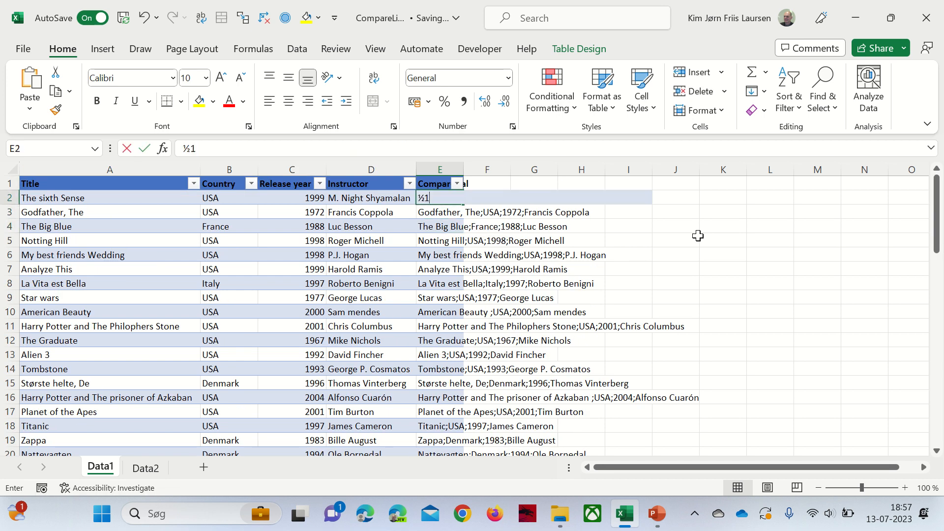
key(Escape)
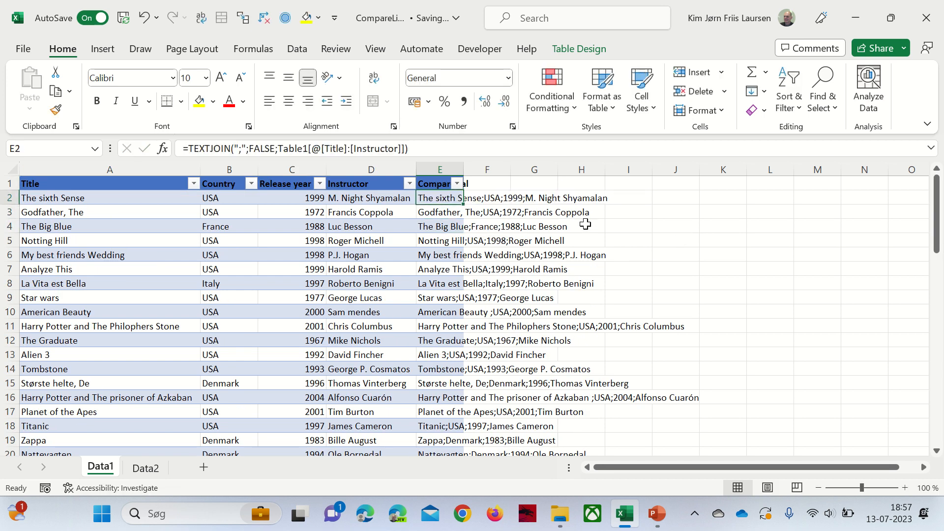
- Copy Data1's CompareVal header and formula (E1:E2) into E1 of the Data2 table
drag(435, 183, 432, 196)
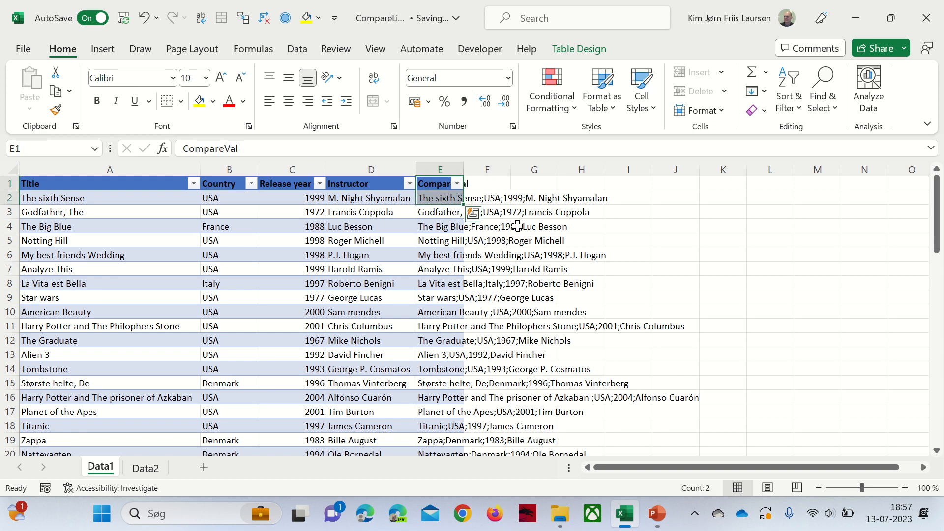
key(ctrl+c)
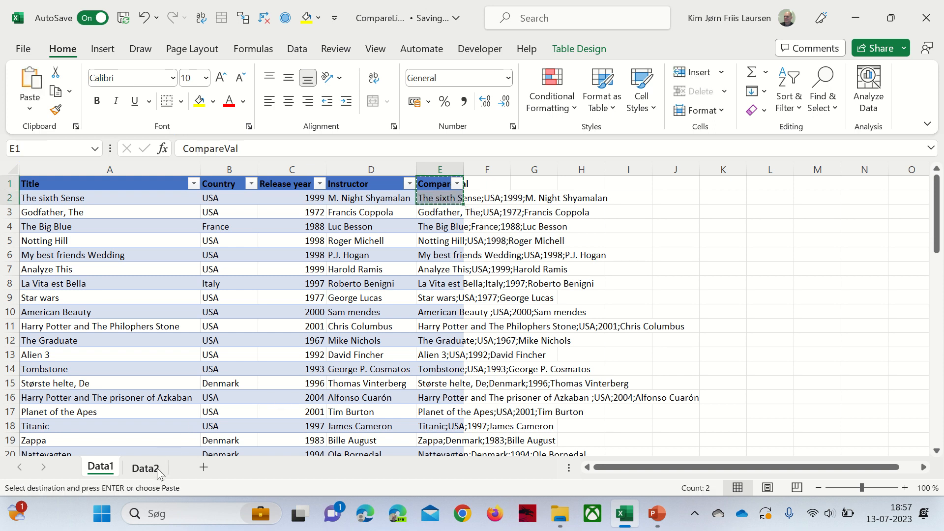
click(146, 467)
click(438, 185)
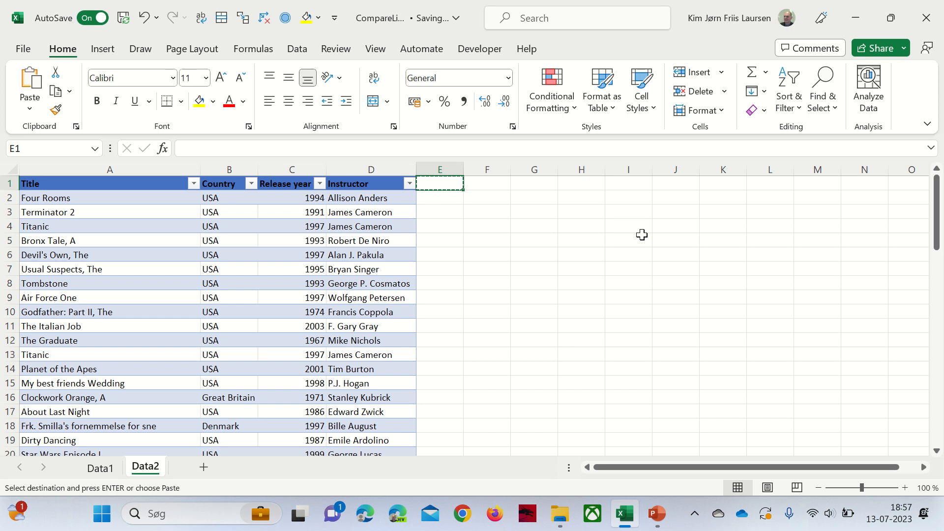
key(ctrl+v)
key(alt+Tab)
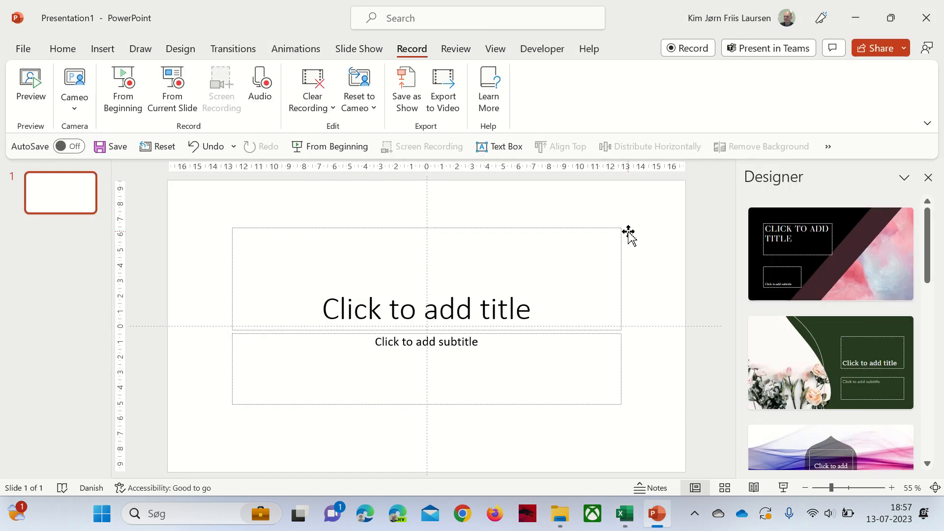
key(alt+Tab)
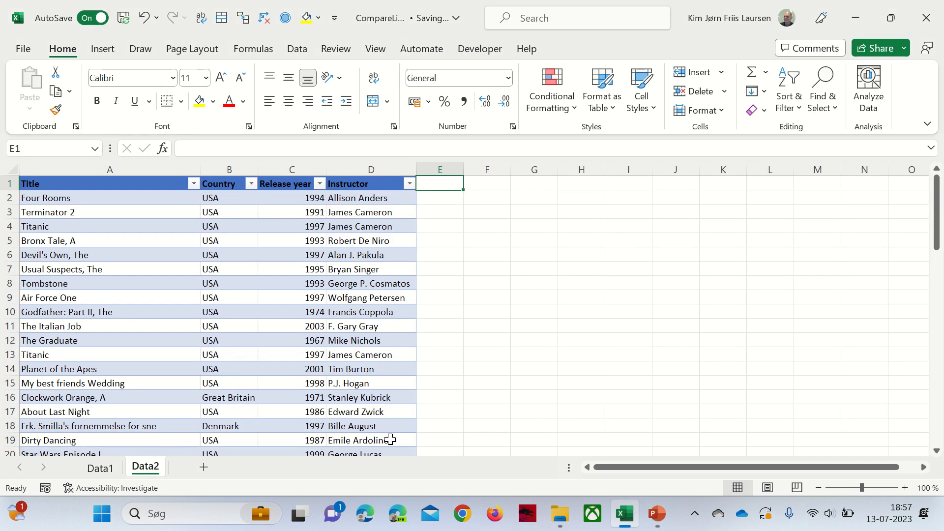
click(102, 468)
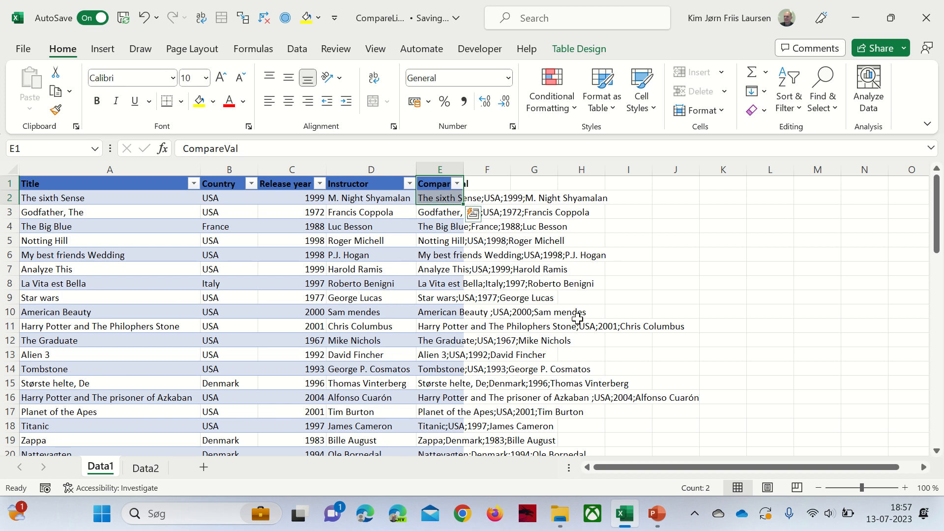
key(ctrl+c)
click(146, 468)
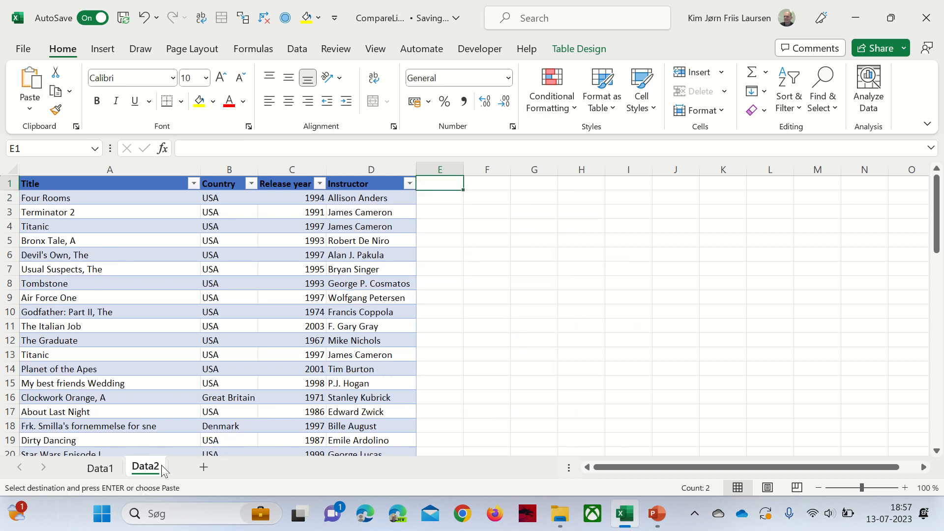
key(ctrl+v)
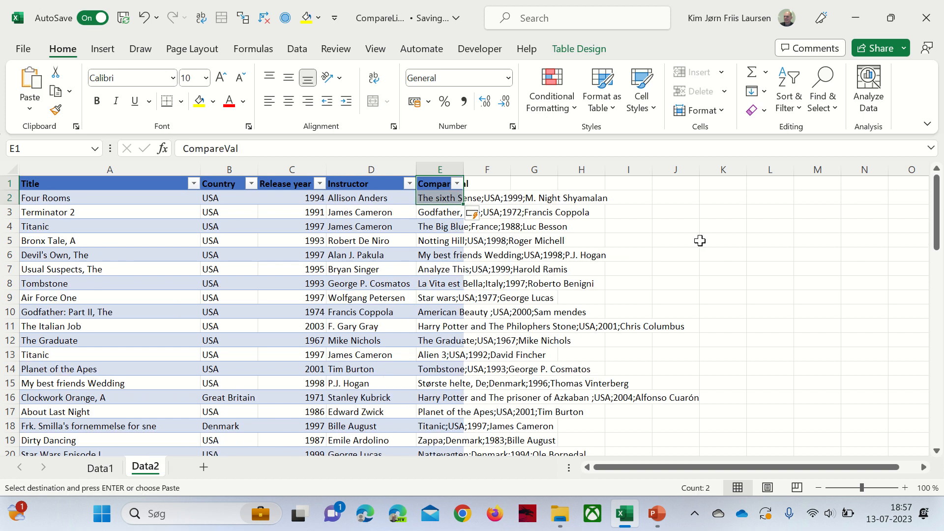
click(613, 295)
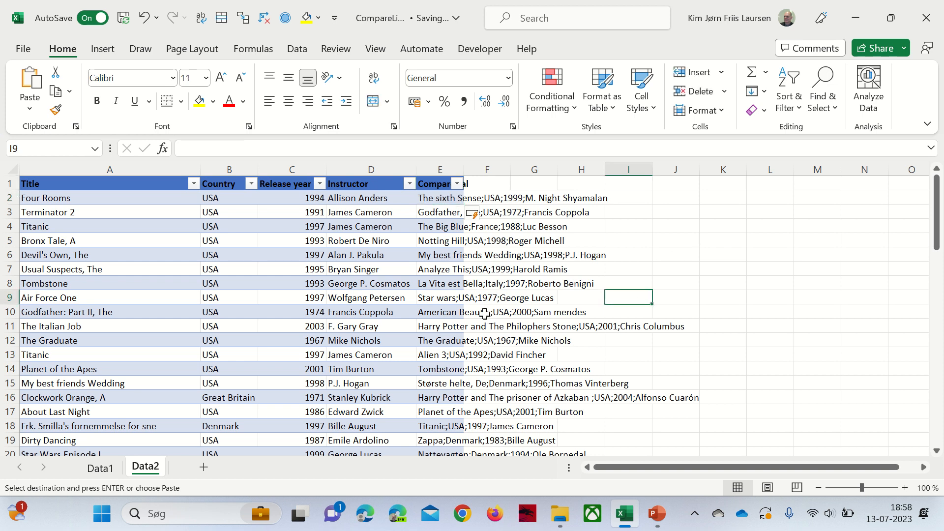
- Inspect the pasted E2 formula on Data2, then clear the CompareVal values below the header
click(442, 199)
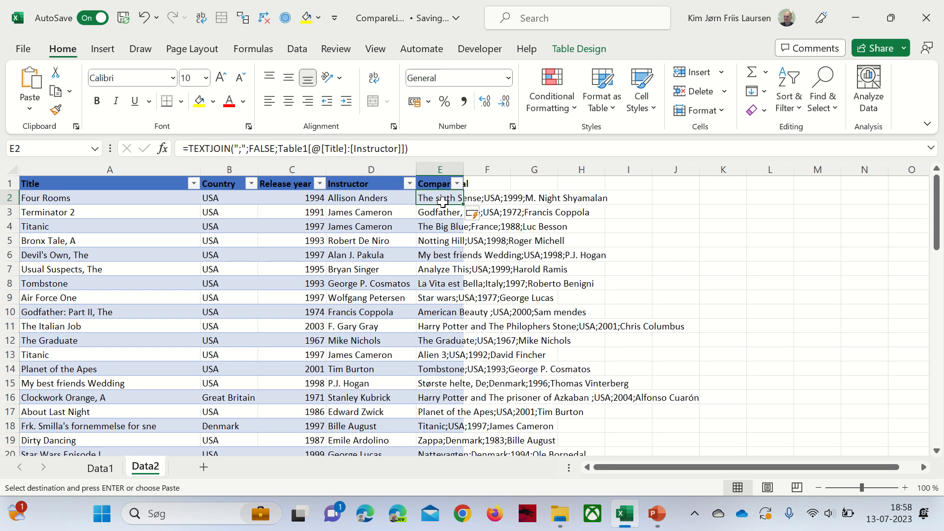
double_click(442, 201)
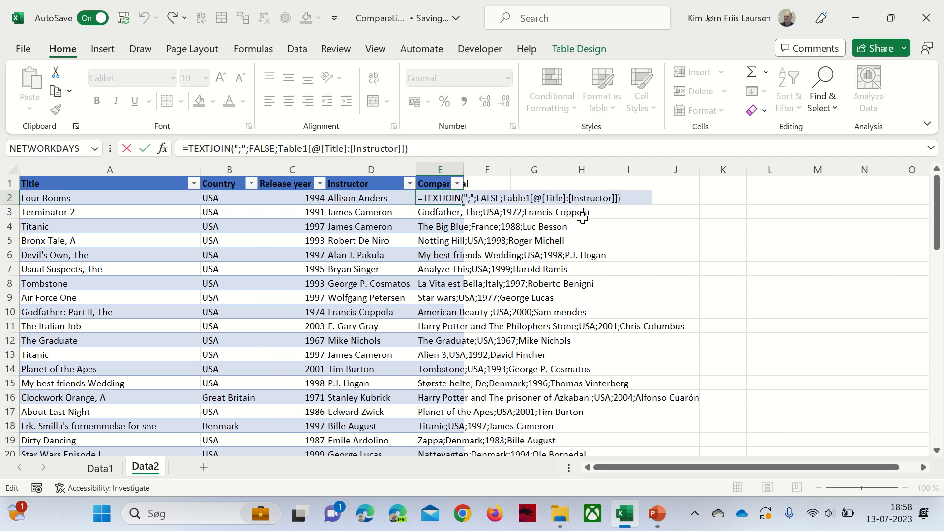
click(522, 198)
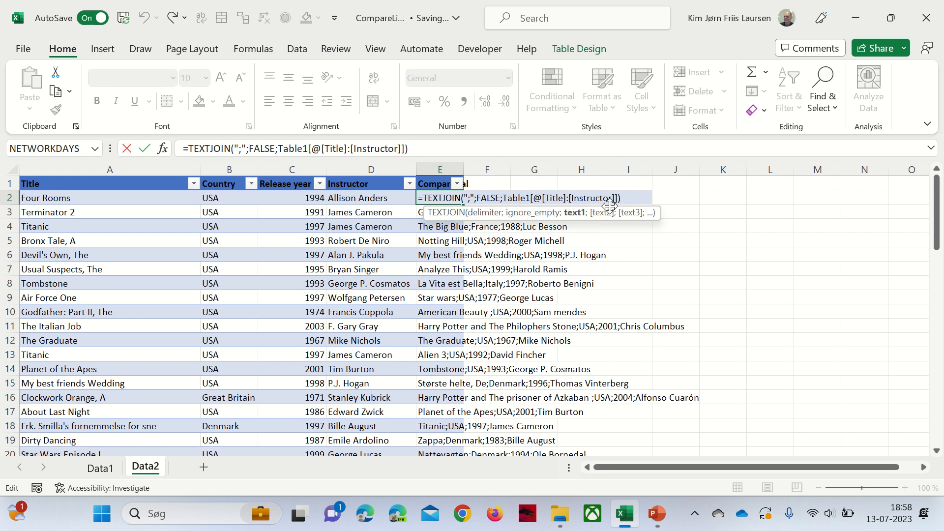
key(Escape)
key(ctrl+shift+Down)
key(Delete)
key(Up)
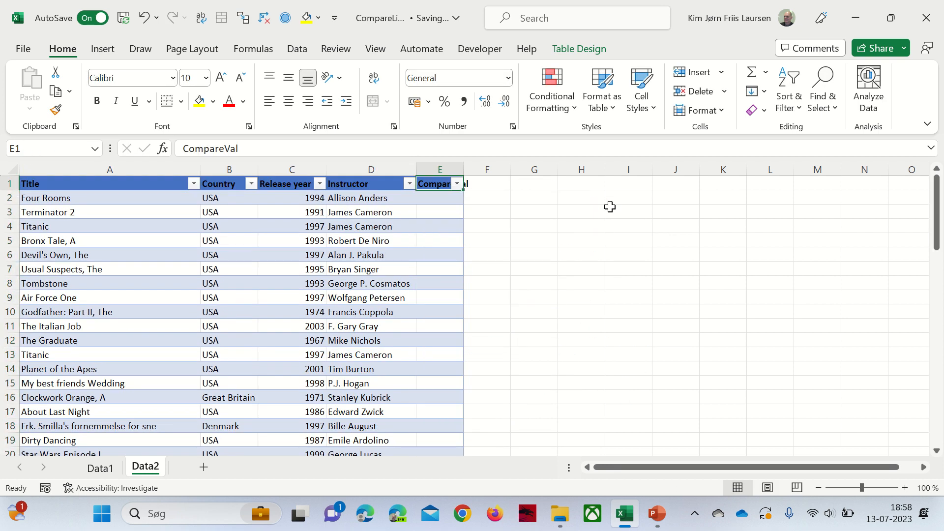
key(Down)
- Fill E2 down with =TEXTJOIN(";";FALSE;Title:Instructor) for Data2 rows and AutoFit column E
text(=te)
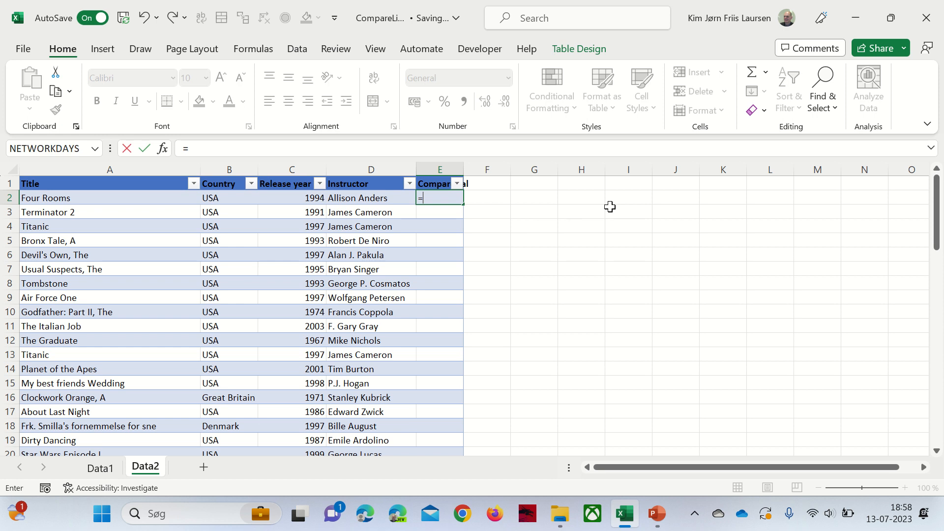
key(Down)
key(Down)
key(Down)
key(Tab)
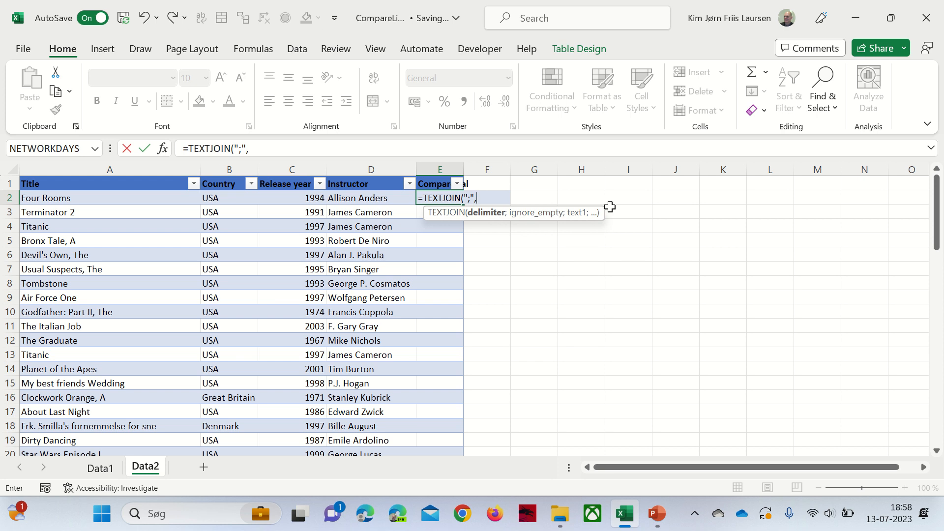
text(";",fal)
text(;)
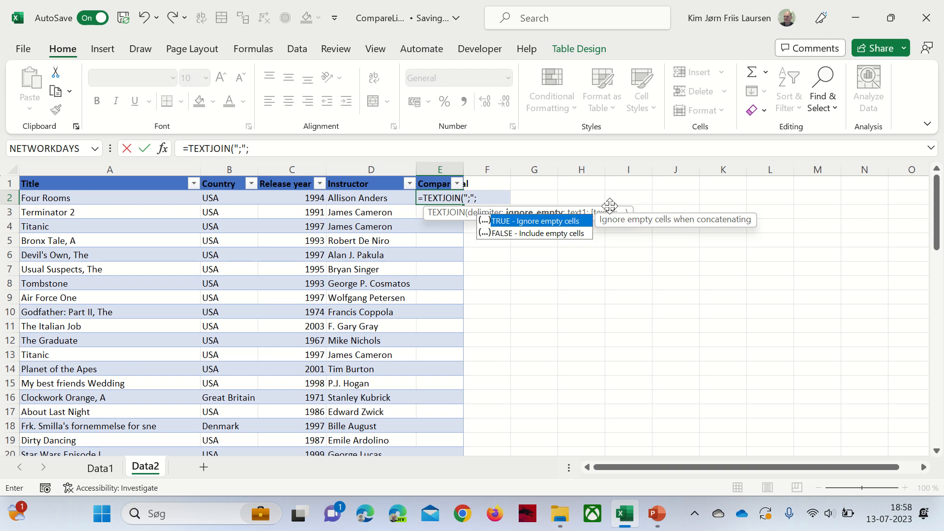
key(Down)
key(Tab)
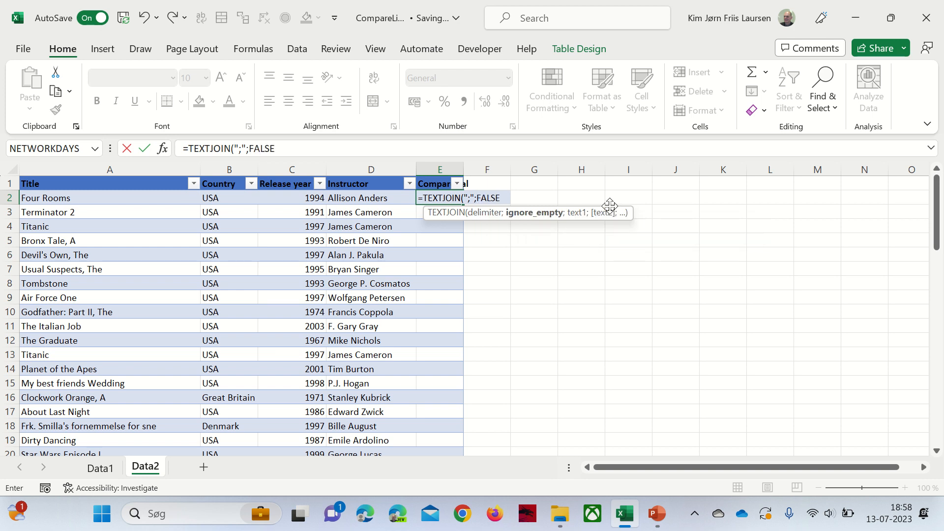
text(;)
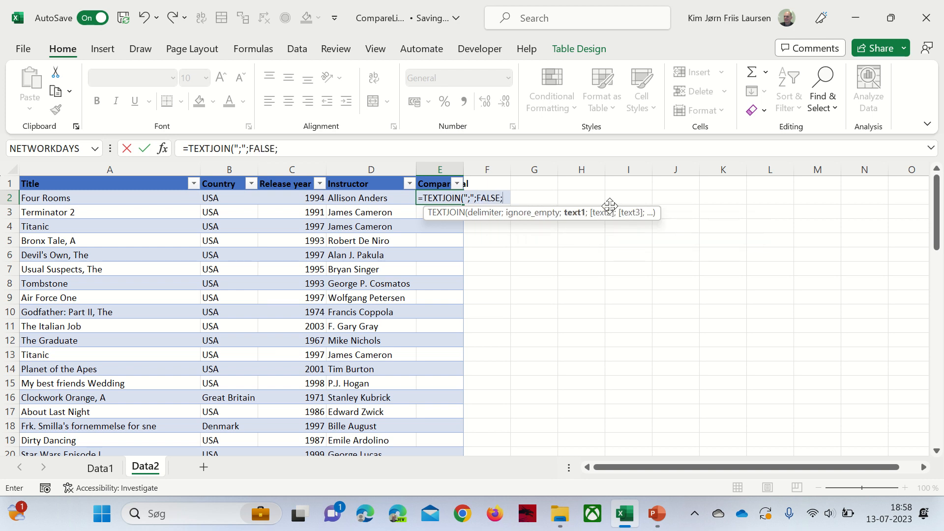
key(Left)
key(Left)
key(Right)
key(ctrl+shift+Left)
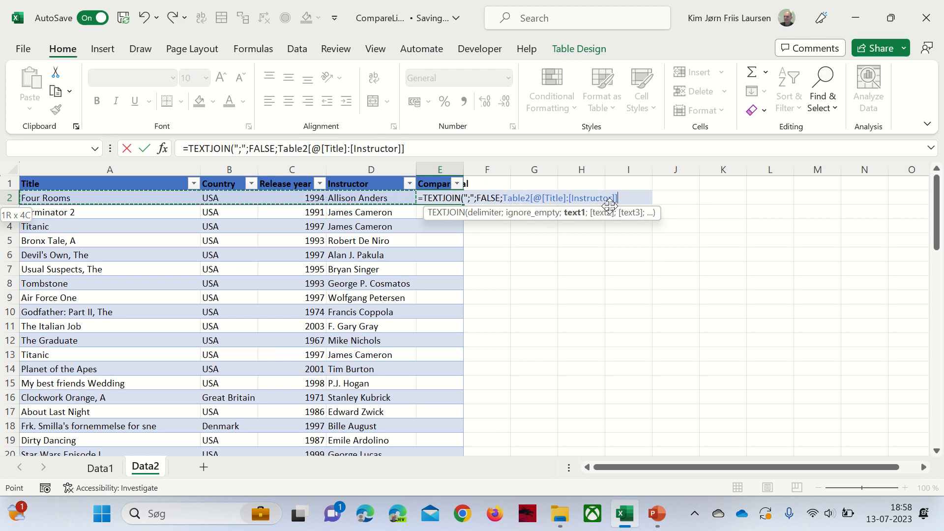
key(ctrl+Return)
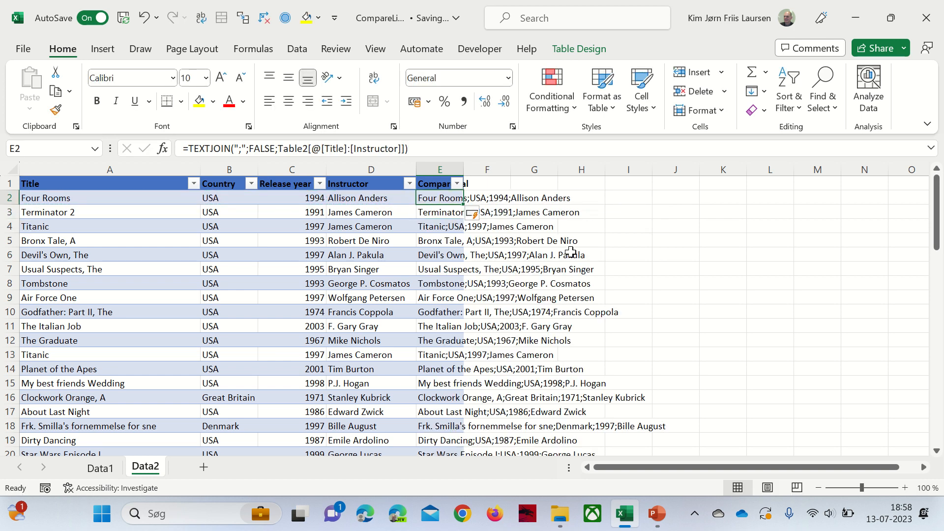
double_click(467, 170)
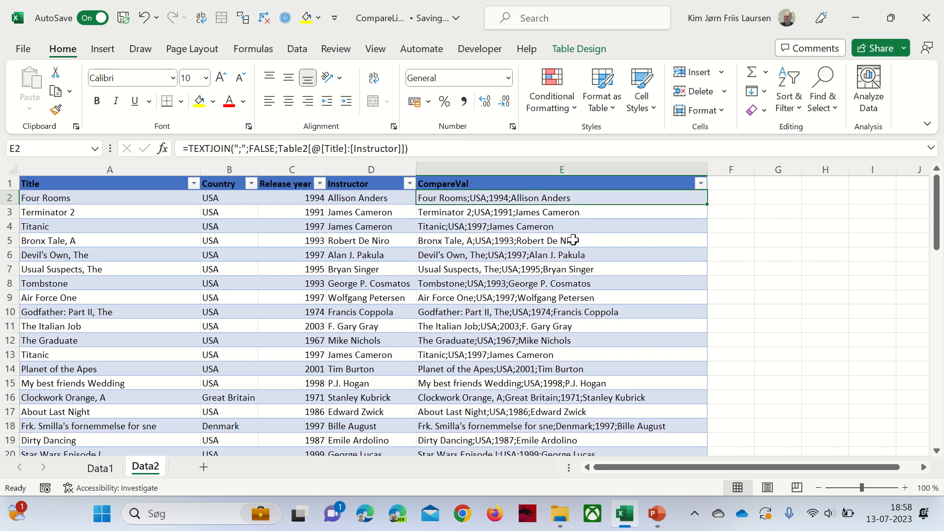
- Open a second workbook window via View > New Window and Arrange All as Tiled
click(375, 51)
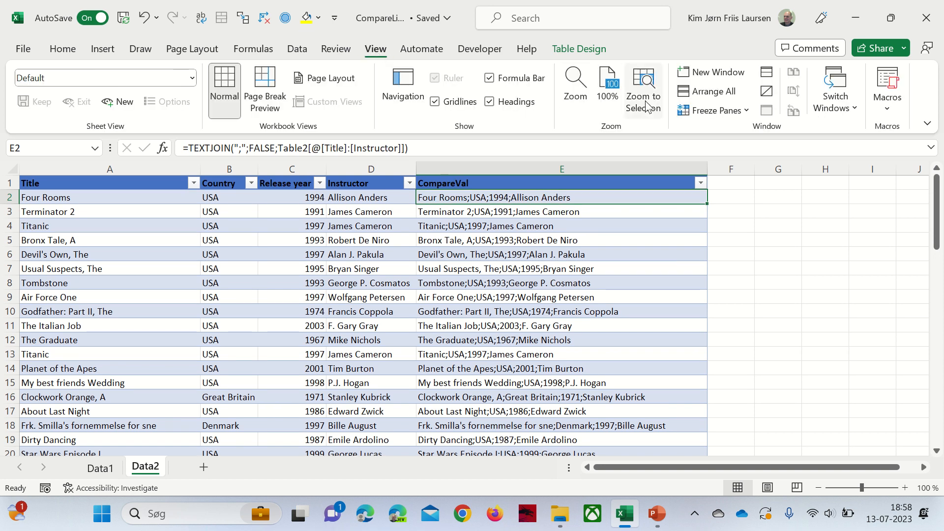
click(696, 77)
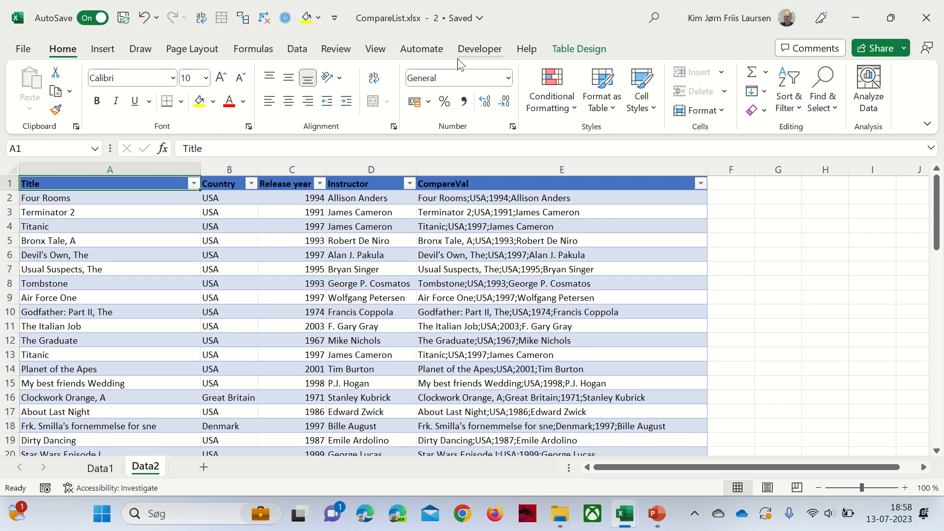
click(375, 49)
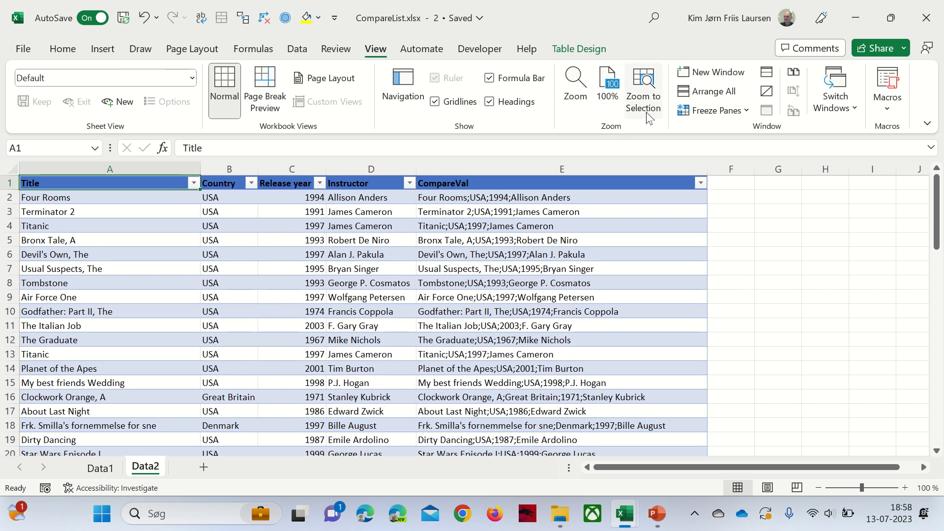
click(702, 93)
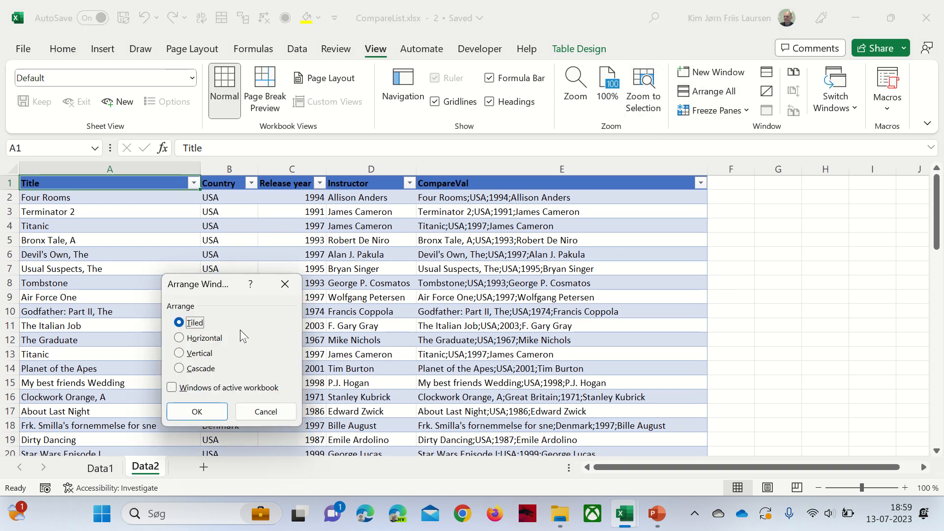
click(209, 414)
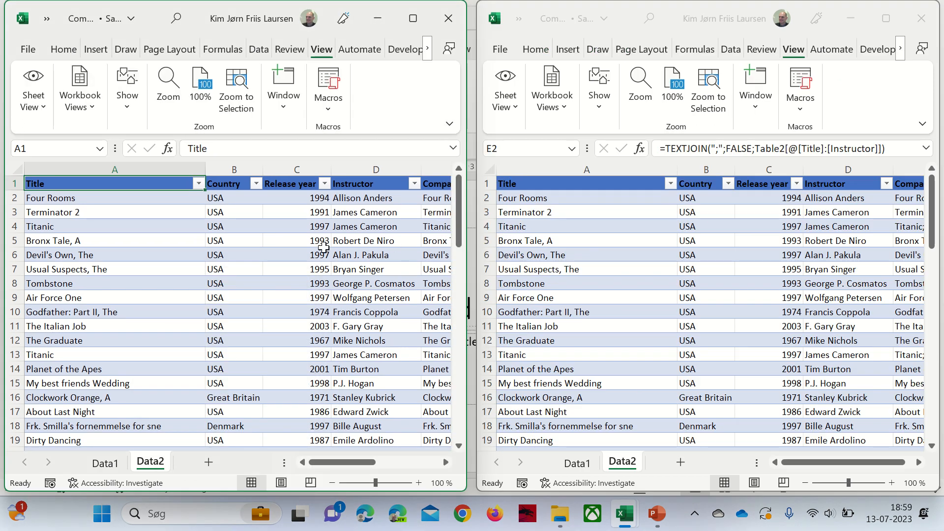
- Zoom to Selection on row 3 in the left window and row 6 in the right
drag(114, 212, 439, 269)
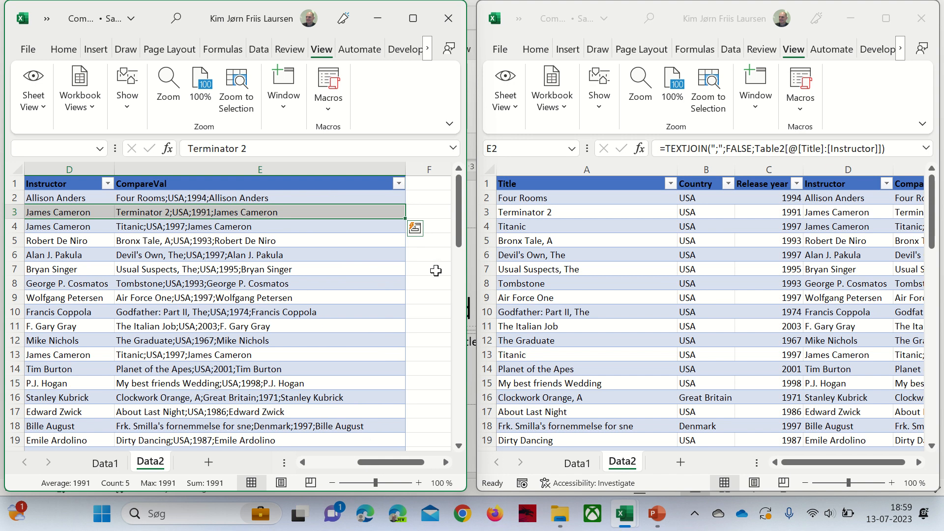
click(237, 89)
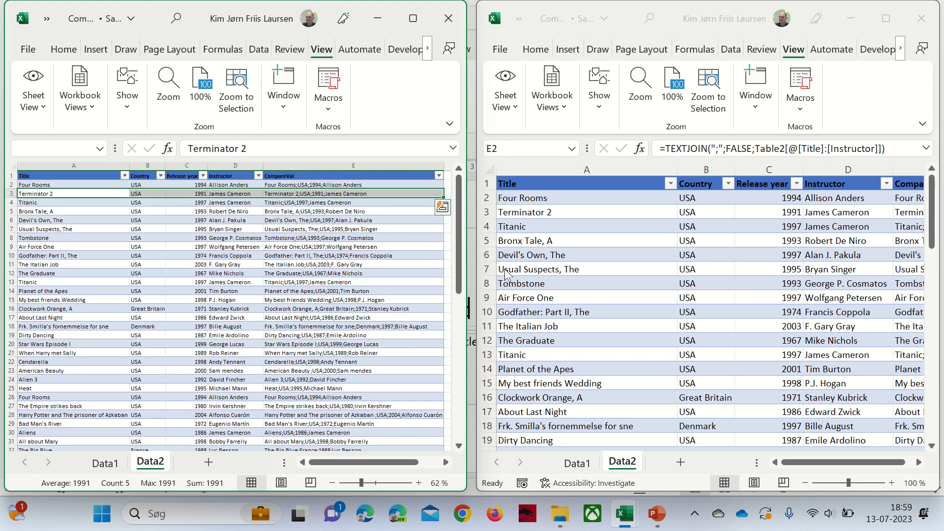
click(727, 311)
click(648, 255)
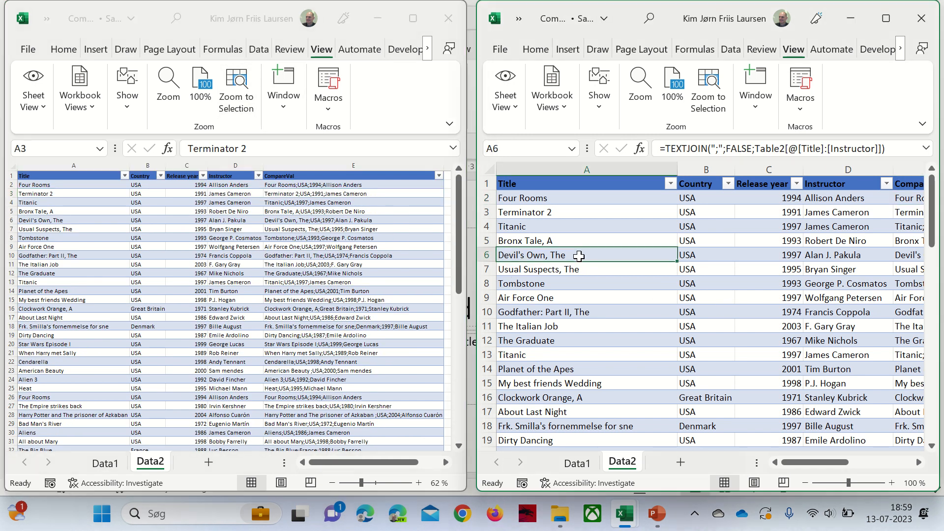
key(ctrl+shift+Right)
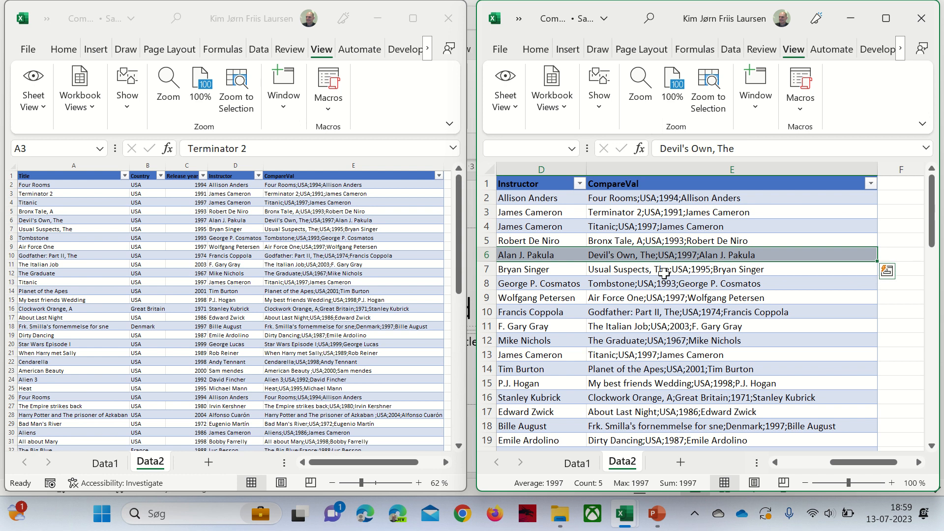
click(708, 89)
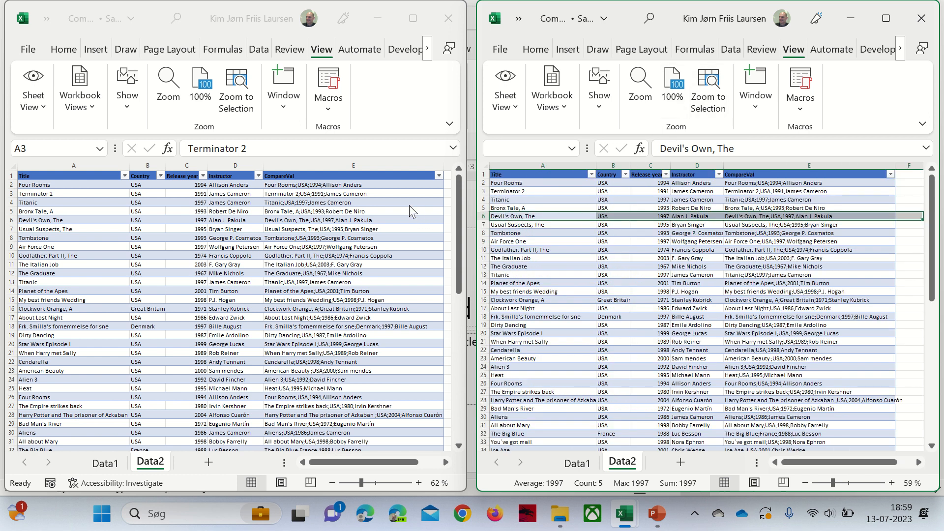
- Select A3:F3 in the left window and zoom to selection so columns A–F fit
click(442, 213)
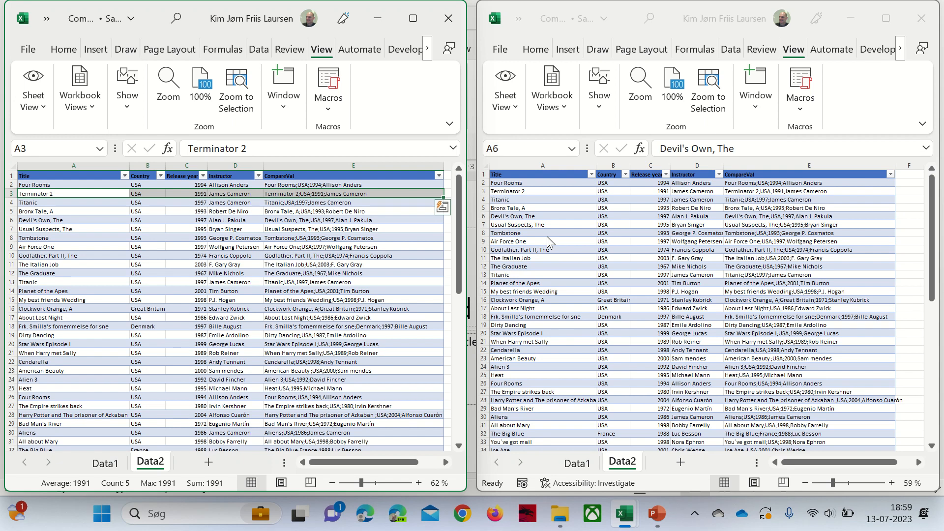
key(Right)
key(Right)
key(Right)
key(Right)
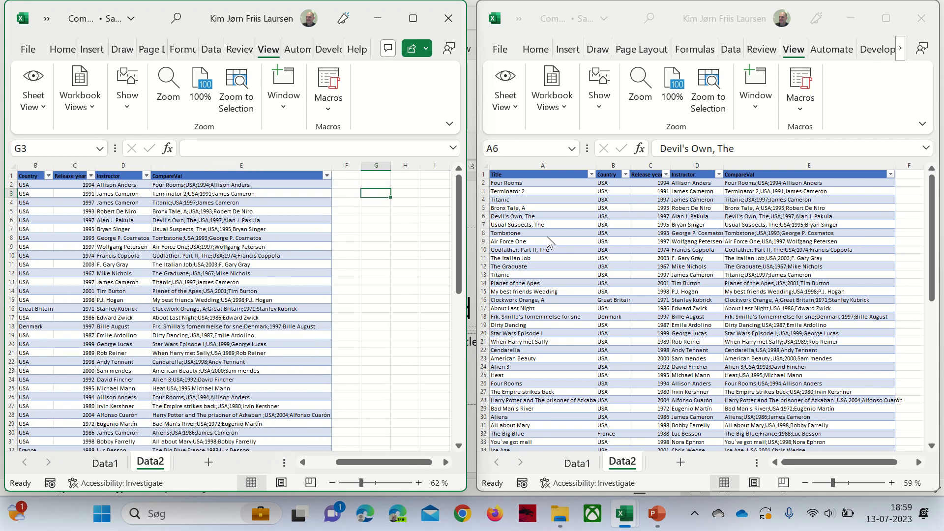
key(Right)
key(shift+Left)
key(ctrl+shift+Left)
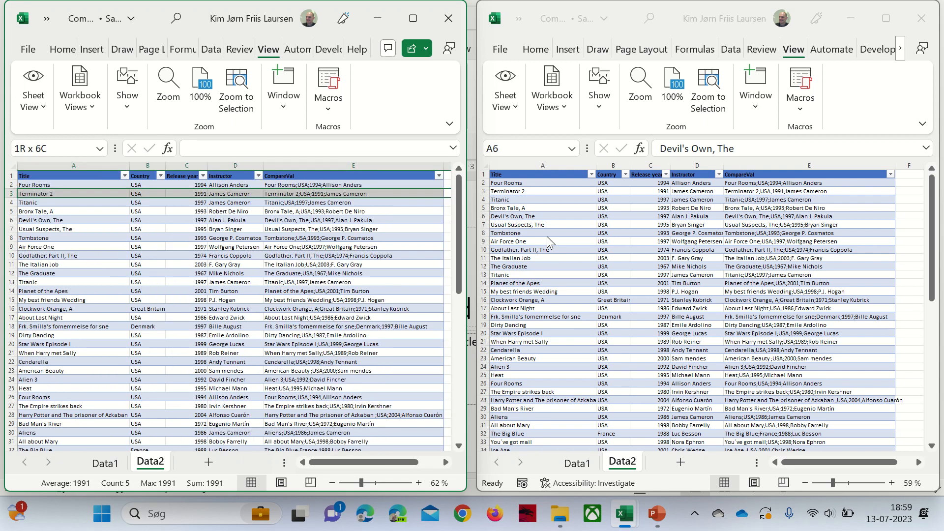
click(235, 94)
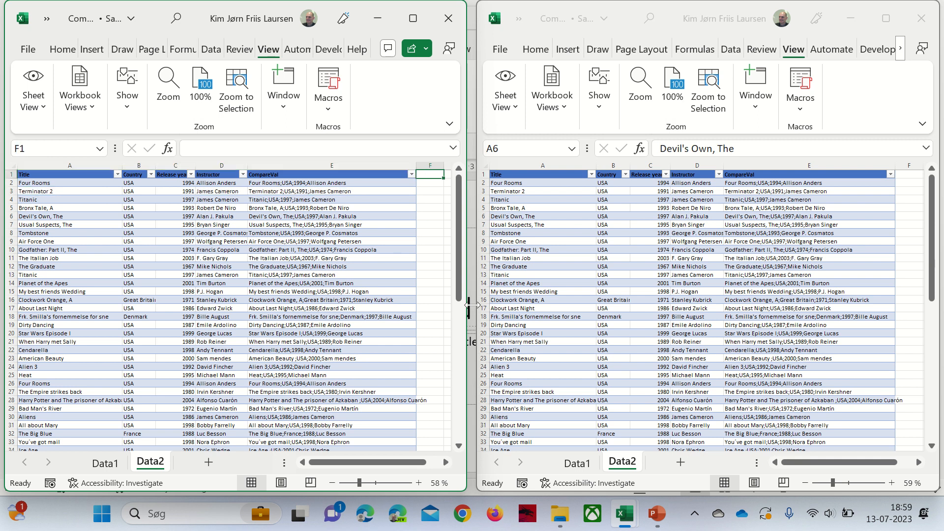
- Enter the Count header in F1 and start a =COUNTIF formula
text(Count)
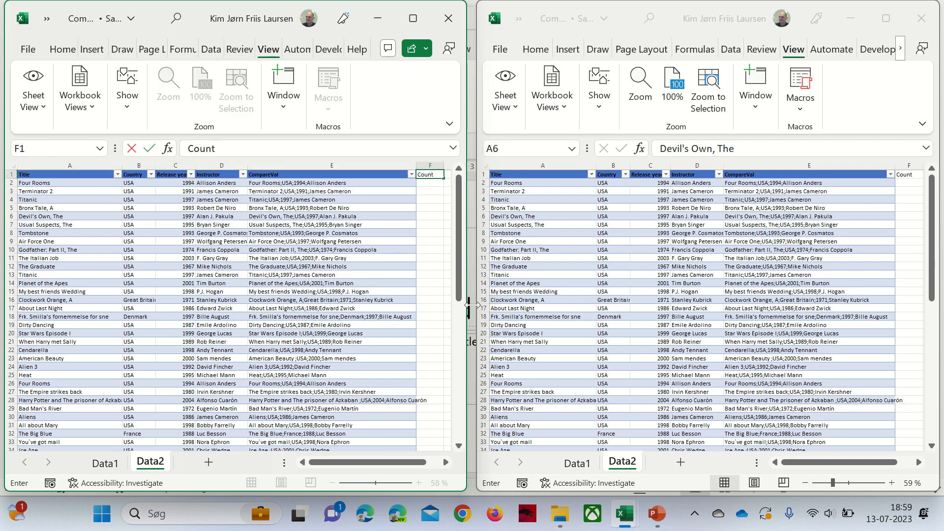
key(ctrl+Return)
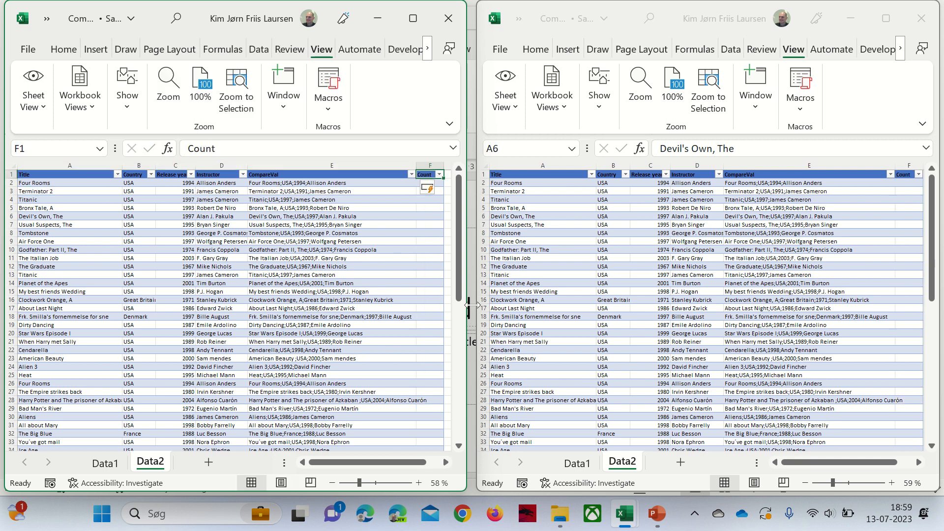
text(=count)
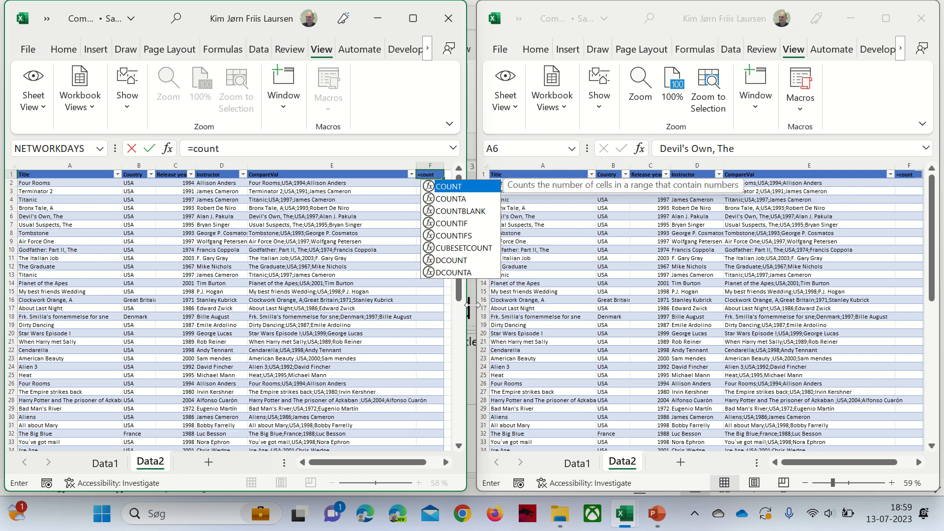
key(Down)
key(Down)
key(Down)
key(Tab)
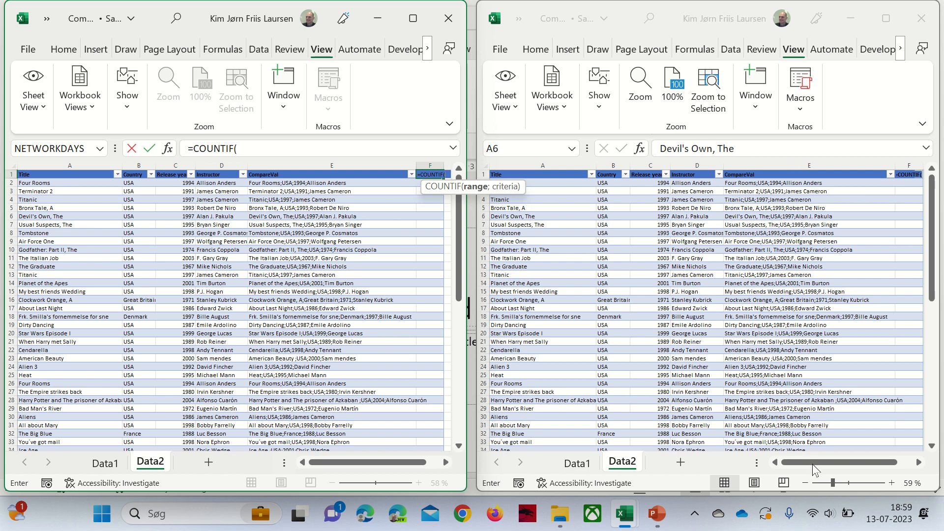
- Try using column E as the COUNTIF range, dismiss the too-few-arguments error, and cancel
click(807, 166)
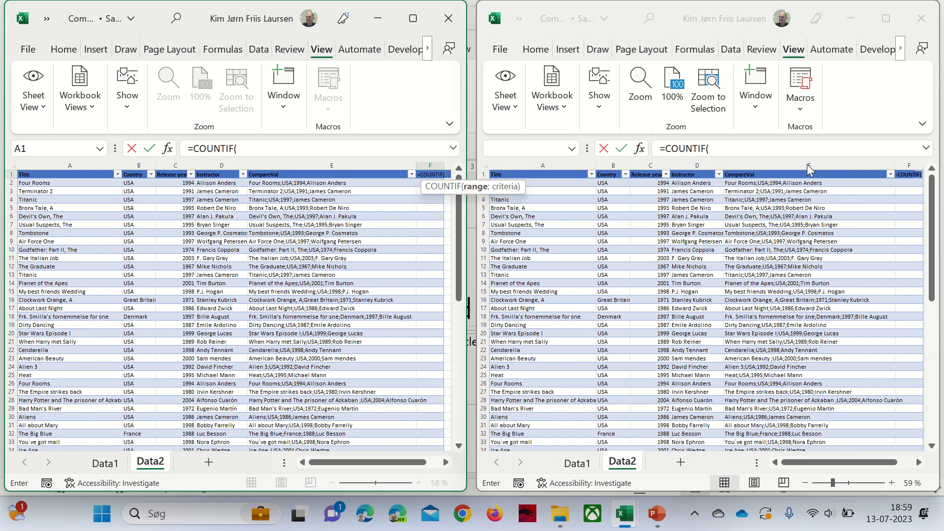
click(803, 168)
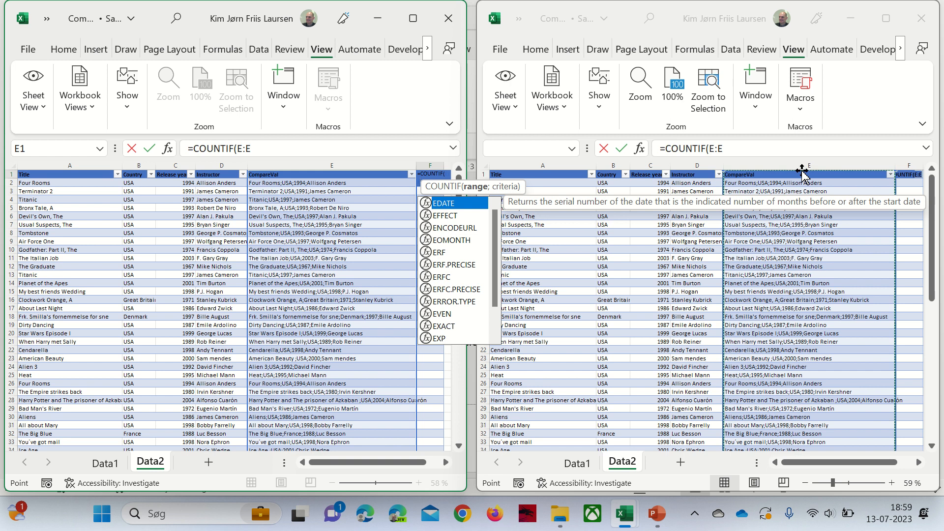
click(801, 165)
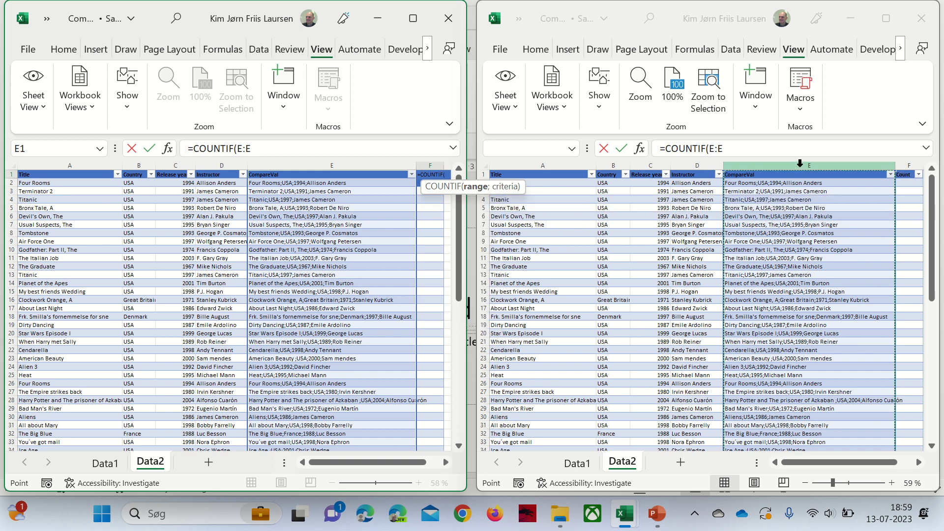
click(276, 150)
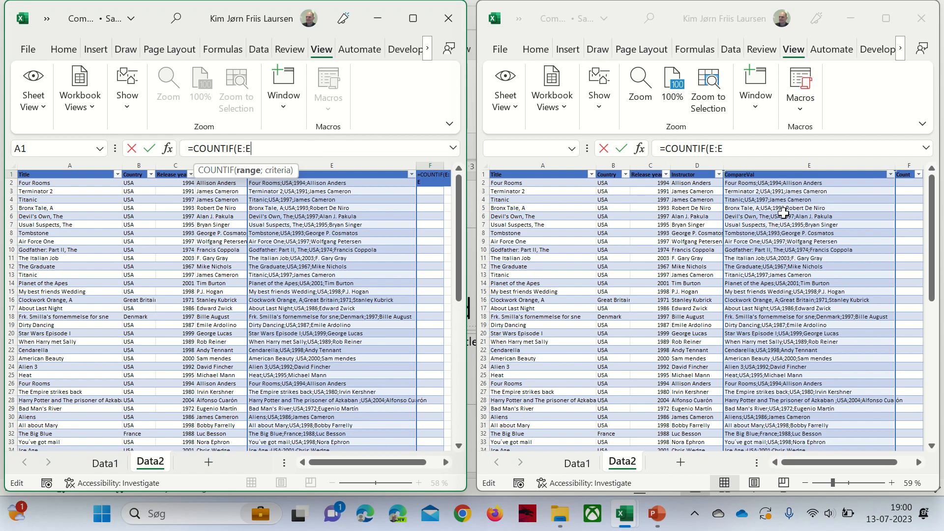
click(779, 169)
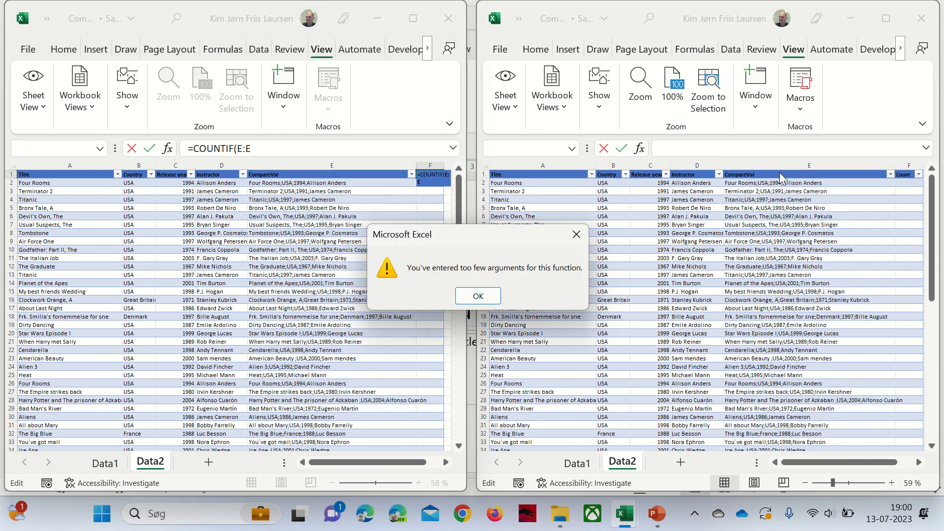
click(486, 294)
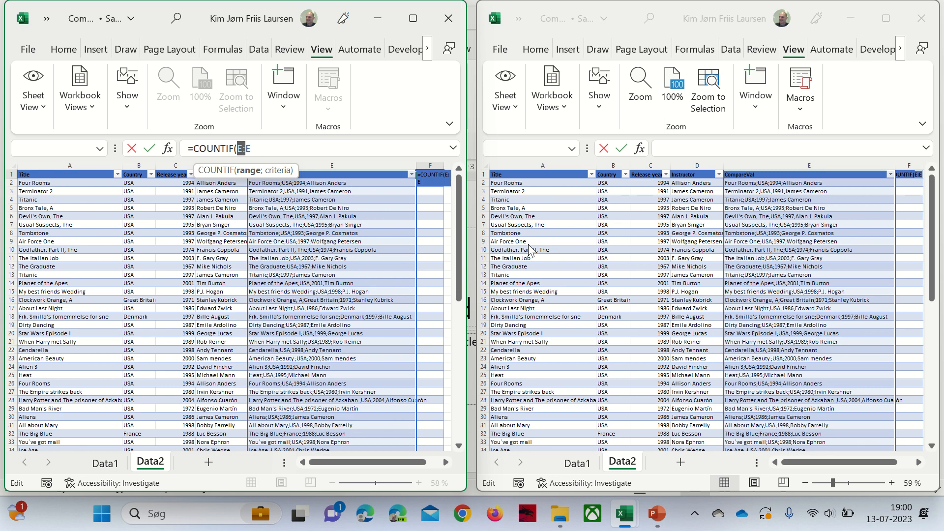
key(Escape)
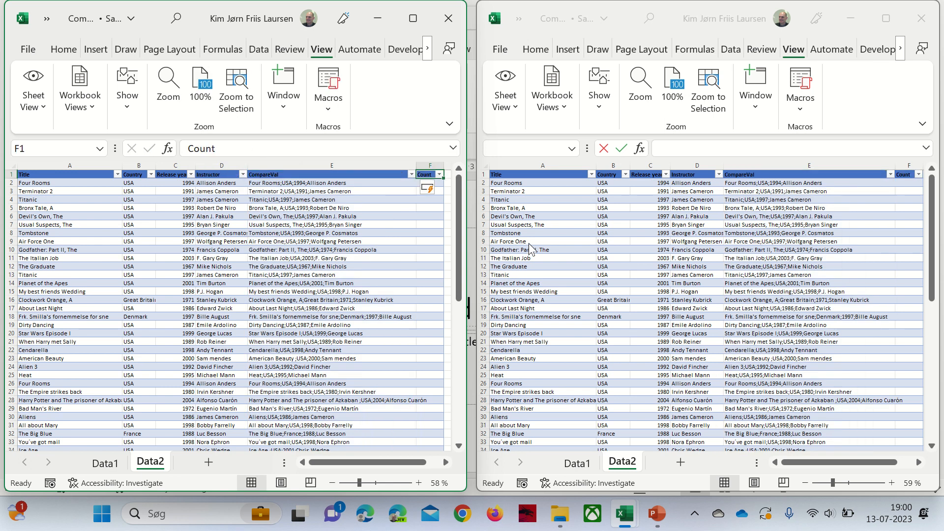
- Inspect the TEXTJOIN formula in E9, maximizing and restoring the tiled windows
click(300, 241)
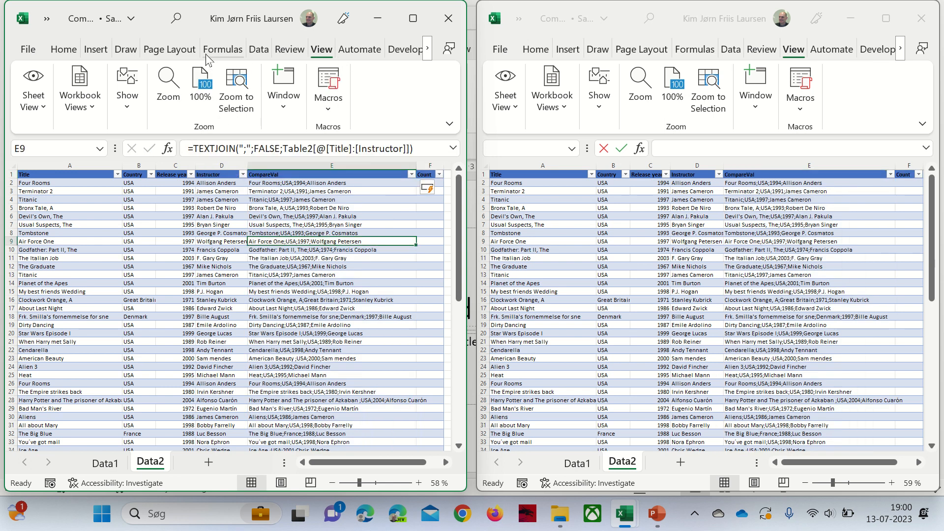
click(417, 13)
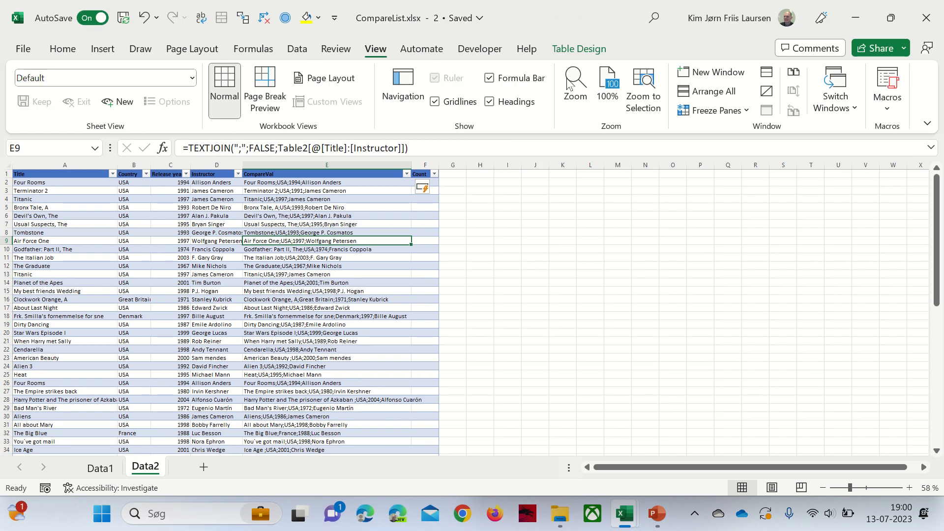
click(580, 49)
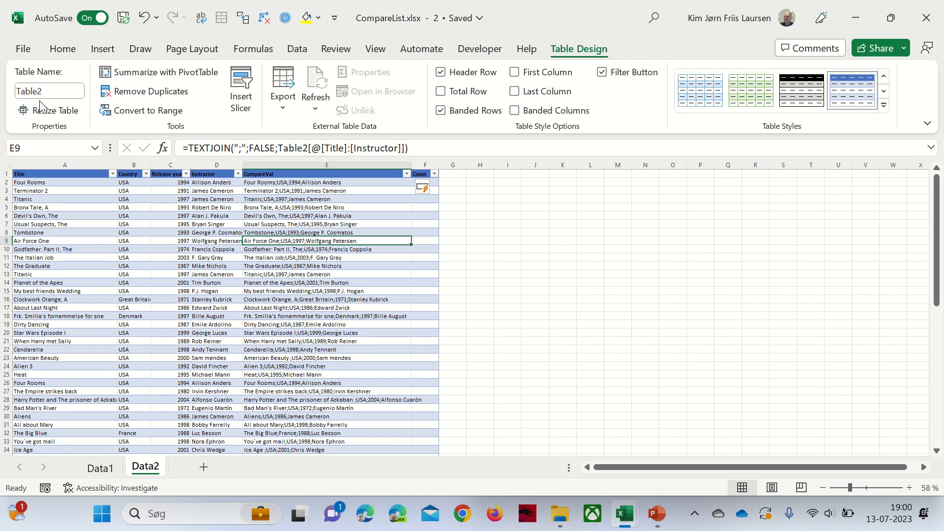
click(897, 17)
click(760, 192)
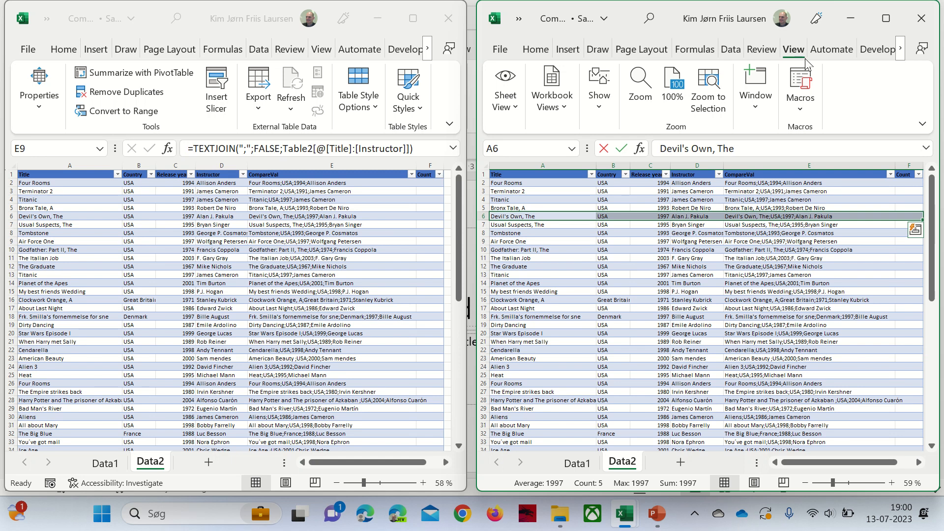
click(886, 19)
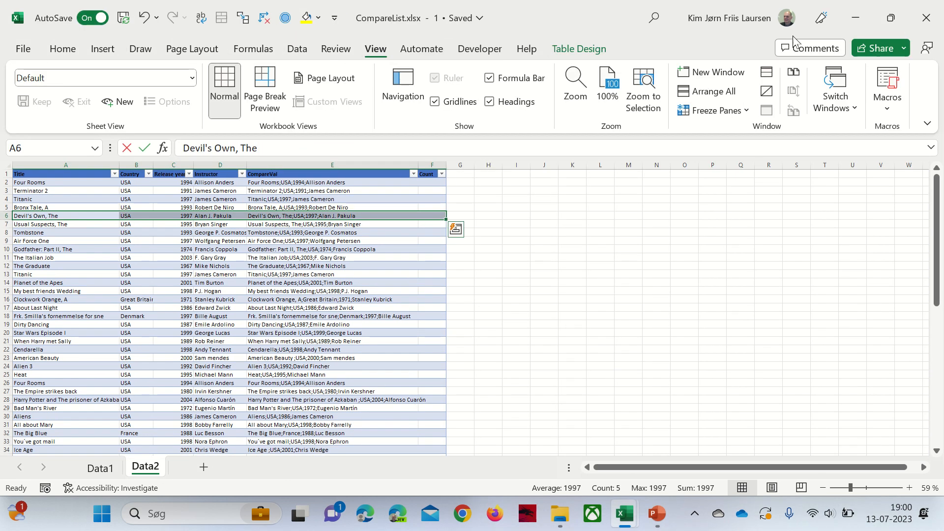
- Select CompareVal rows 9–10, switch this window to Data1, and snap it right with Win+Right
click(592, 49)
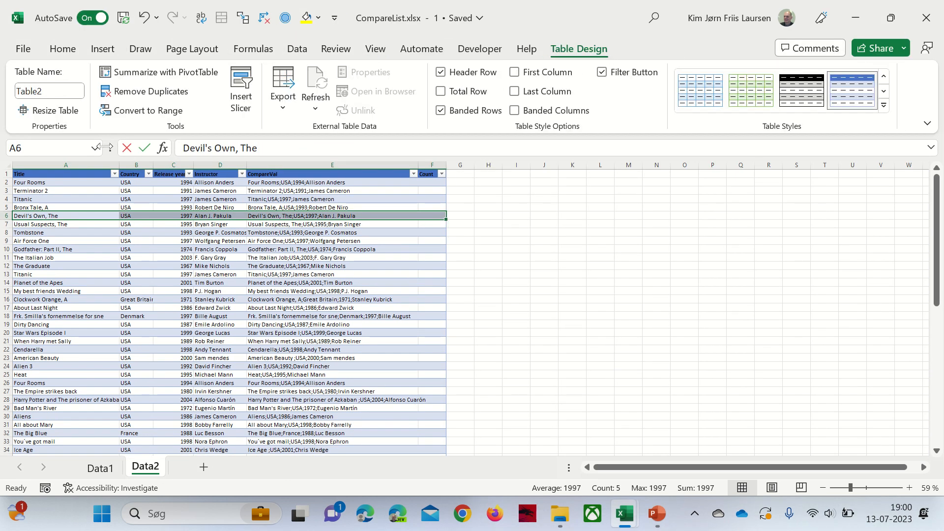
drag(364, 249, 364, 244)
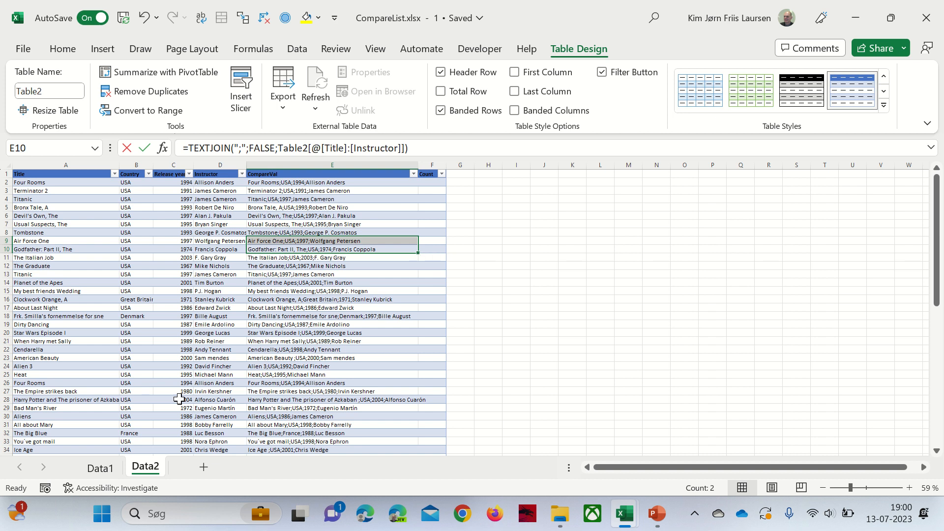
click(105, 472)
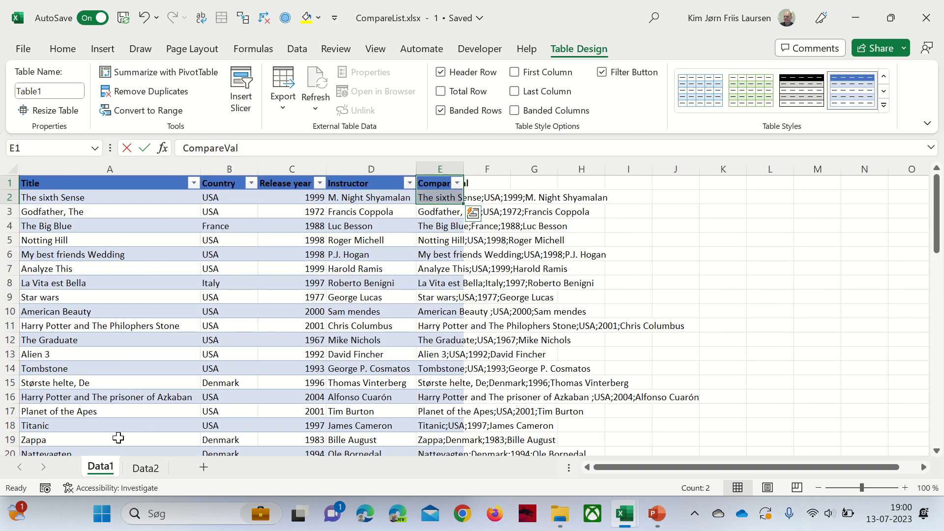
key(super+Right)
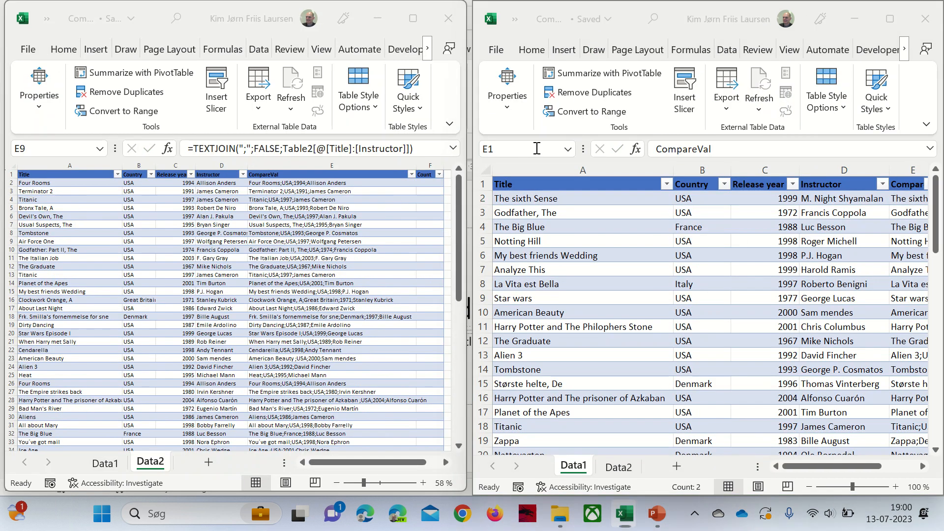
- Tile the Data2 window on the left half and move to Count cell F2
key(Return)
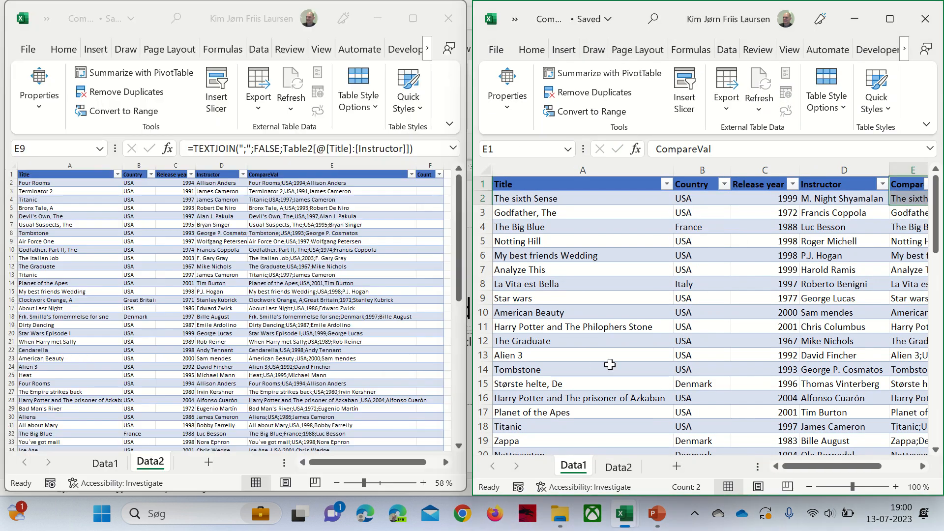
click(298, 362)
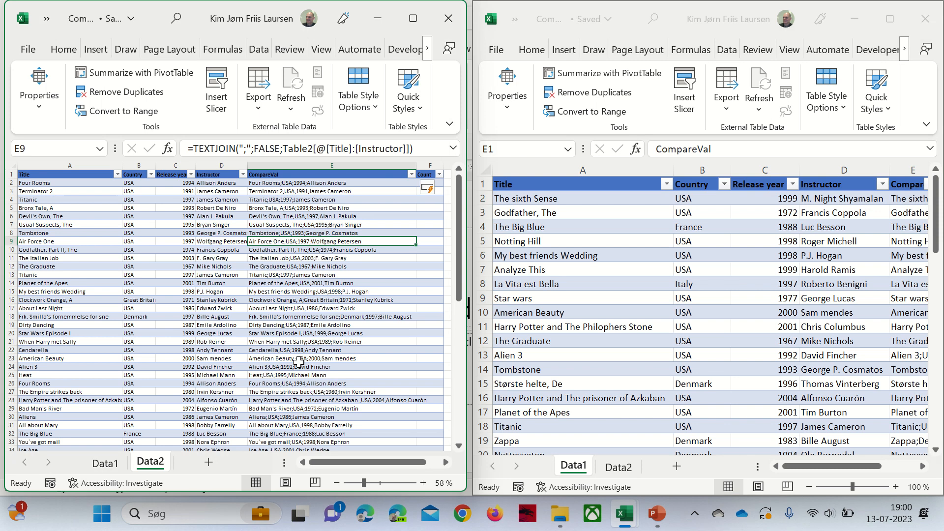
click(570, 347)
click(433, 192)
click(432, 189)
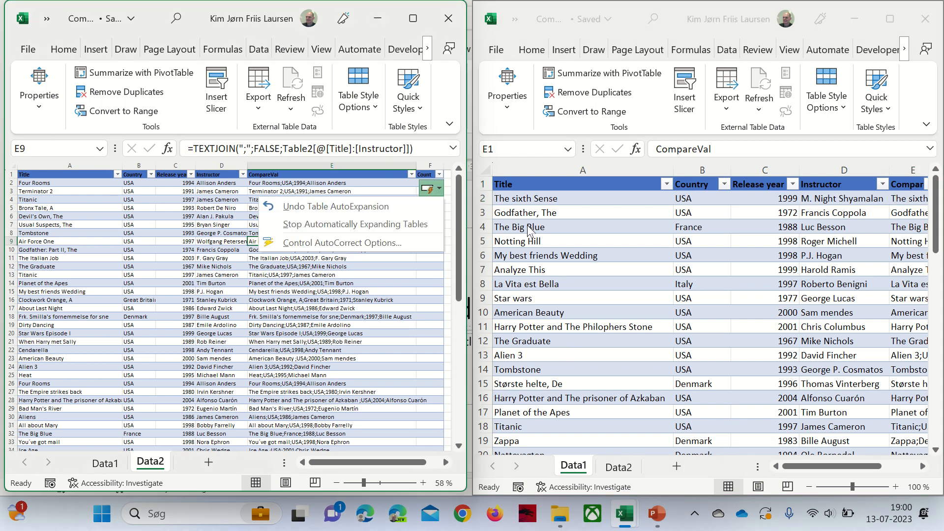
key(Escape)
key(Up)
key(Up)
key(Up)
key(Up)
key(Up)
key(Up)
key(Up)
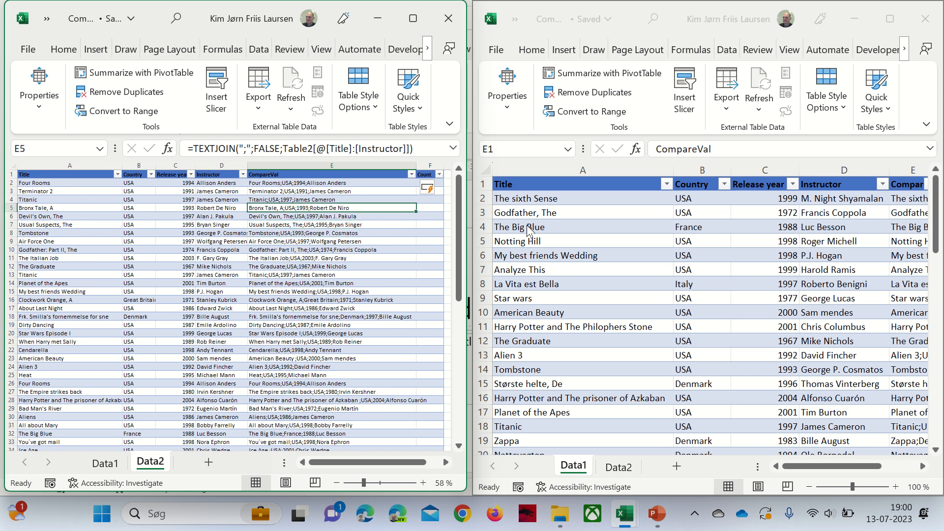
key(Right)
- Start a COUNTIF formula in Data2 cell F2
text(c)
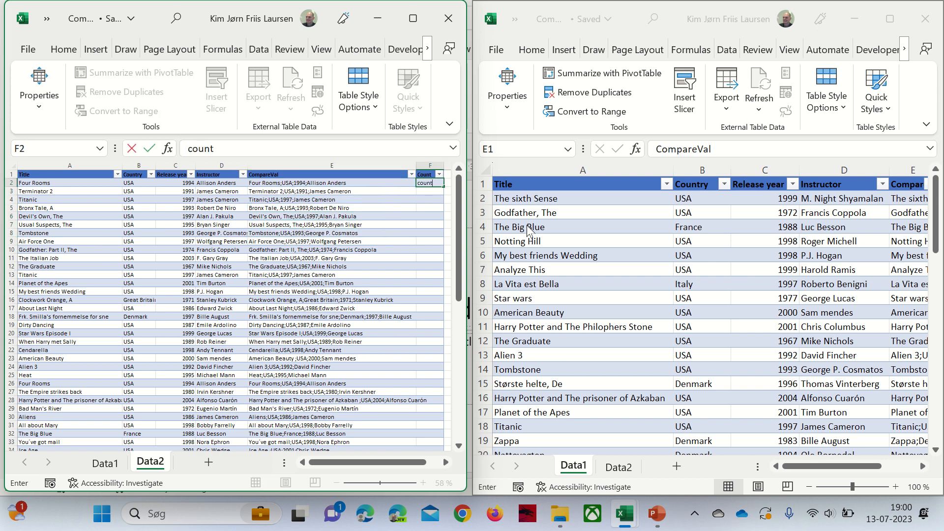
key(BackSpace)
key(BackSpace)
key(BackSpace)
text(=couin)
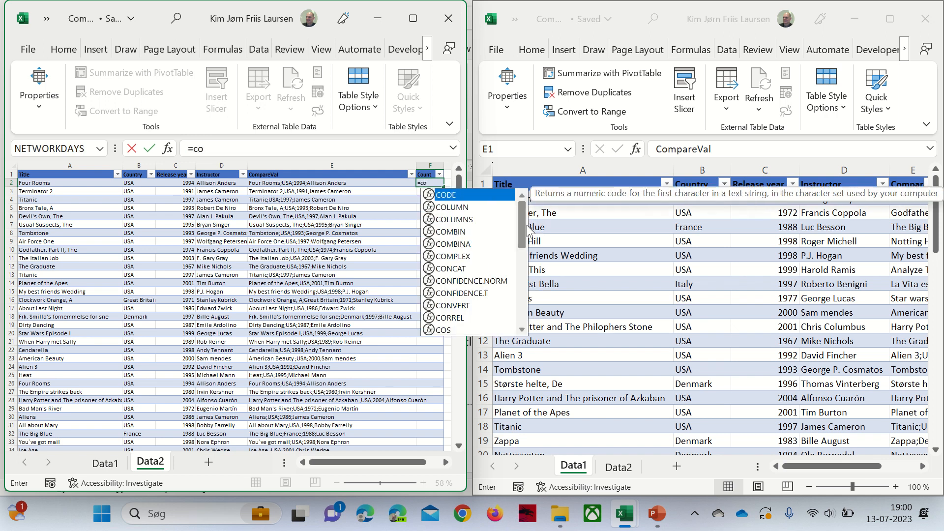
key(BackSpace)
key(BackSpace)
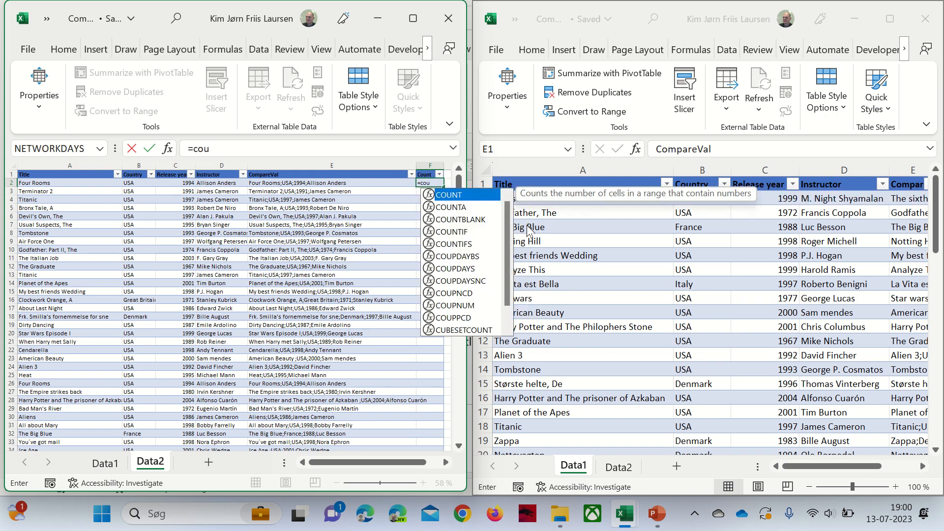
key(Down)
key(Down)
key(Down)
key(Down)
key(Up)
key(Tab)
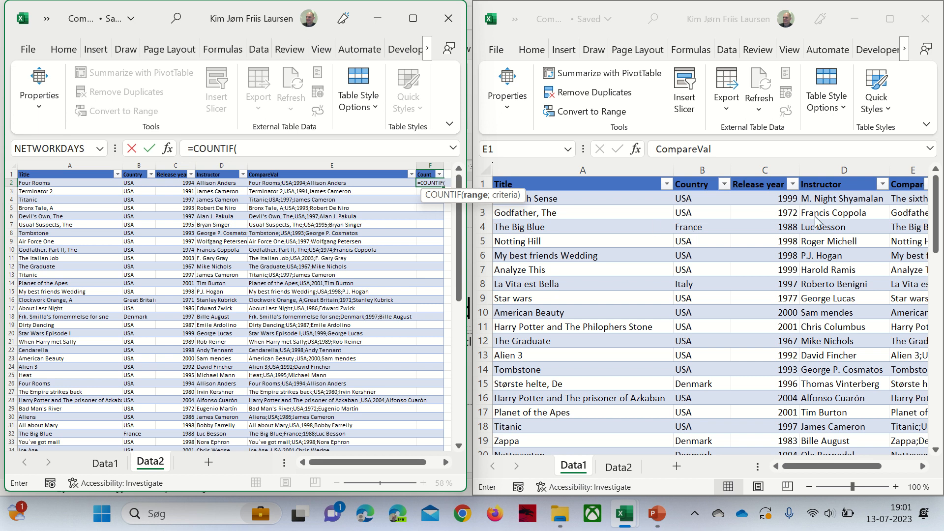
drag(804, 466, 921, 471)
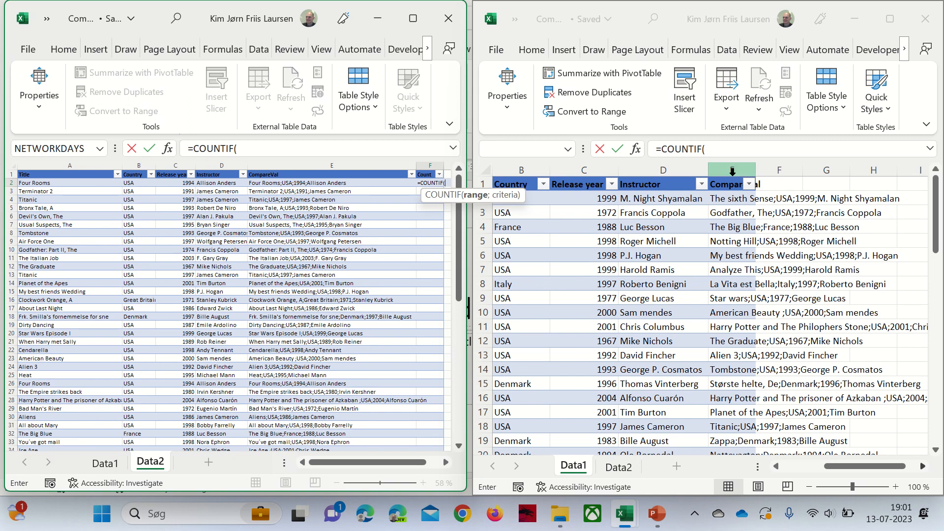
click(732, 170)
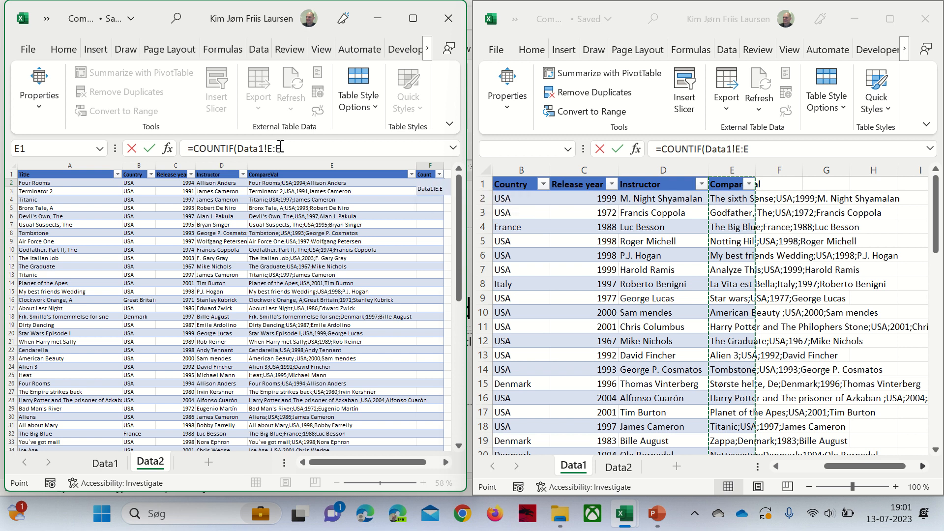
click(320, 146)
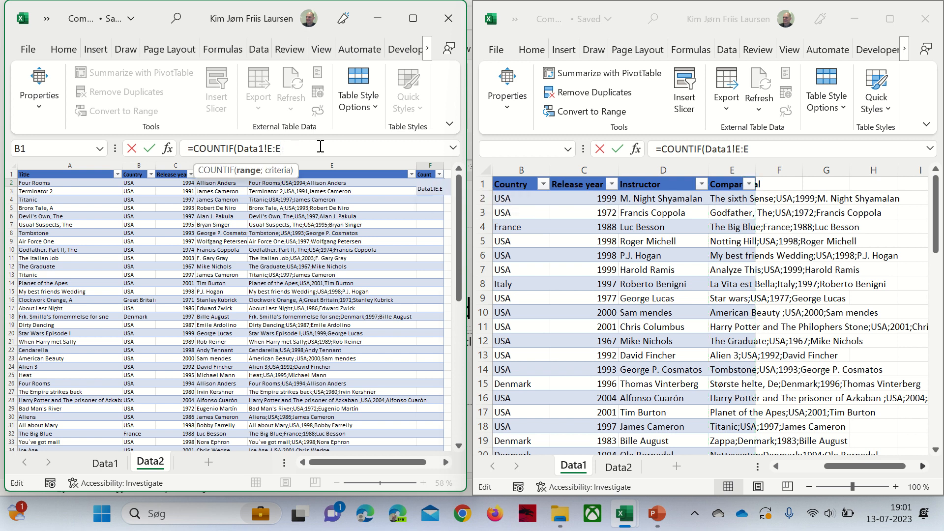
text(;)
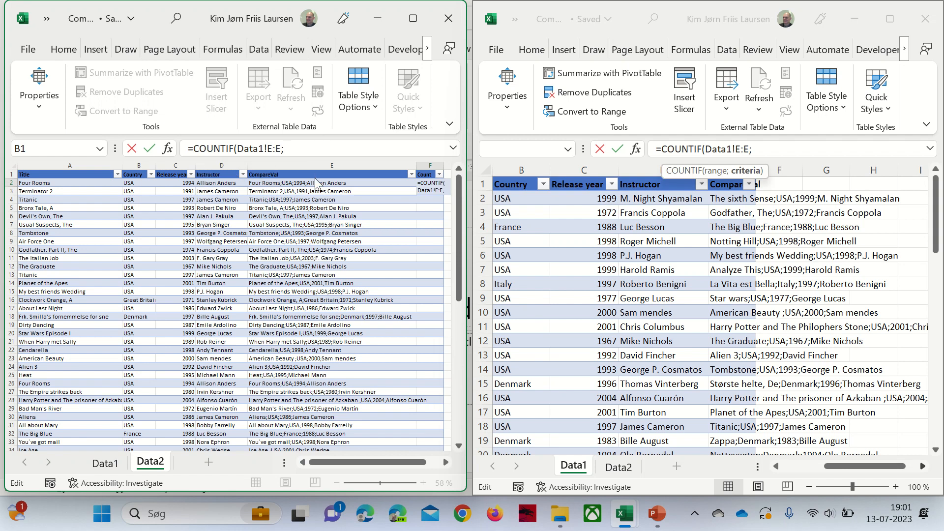
key(BackSpace)
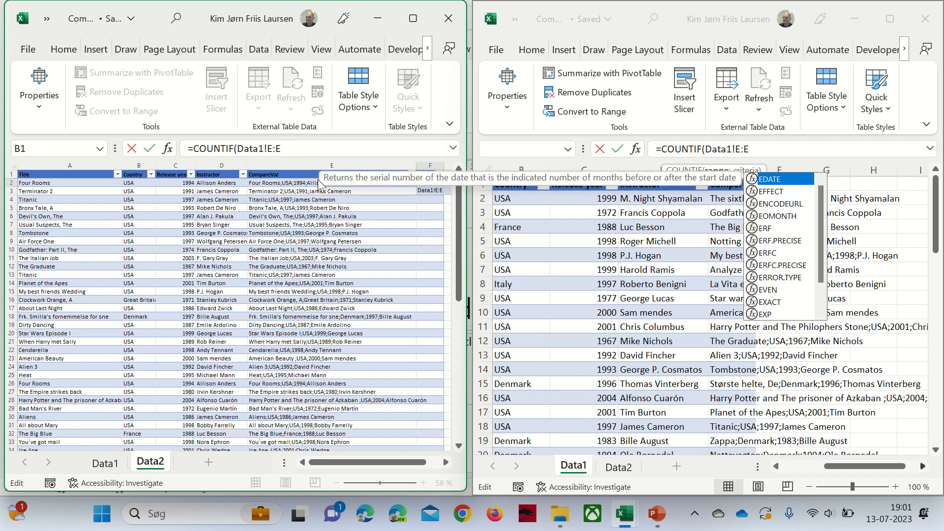
key(BackSpace)
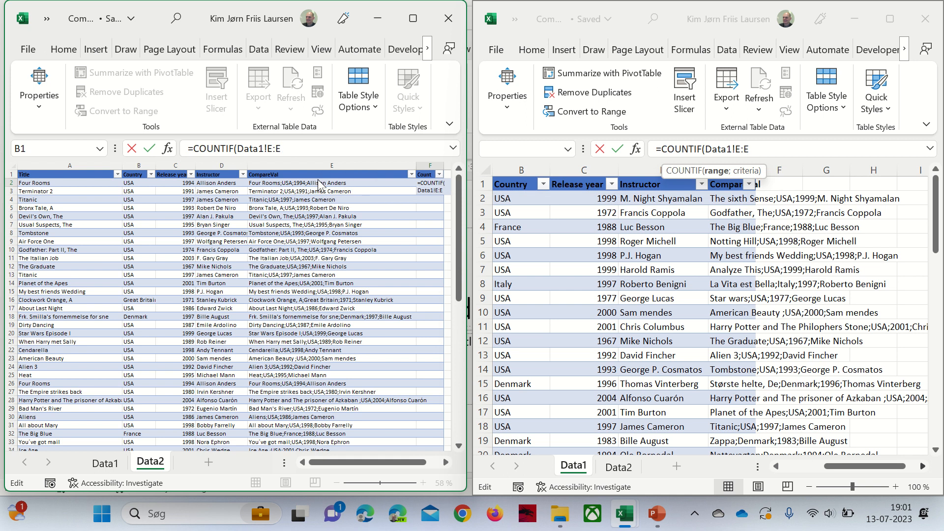
text(;)
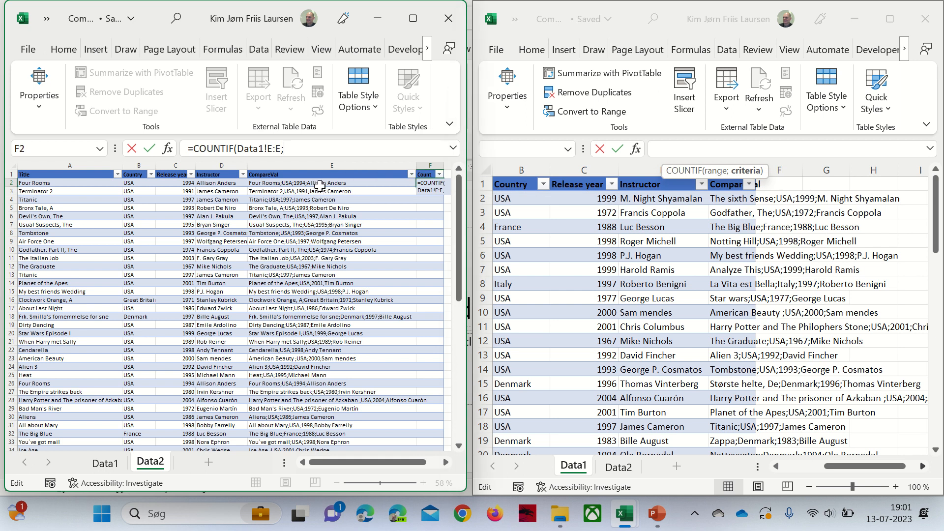
click(328, 181)
key(Return)
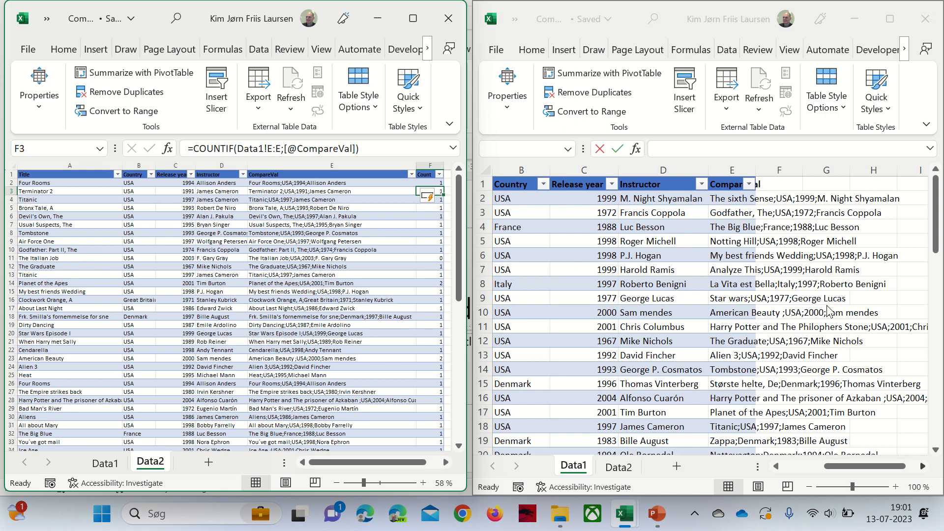
click(775, 187)
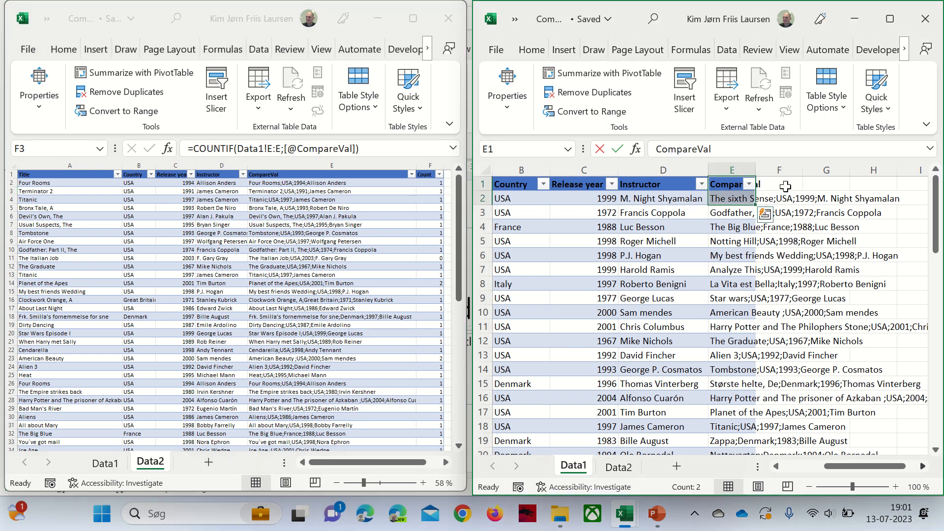
- Add the header 'Count' in Data1 cell F1
click(783, 186)
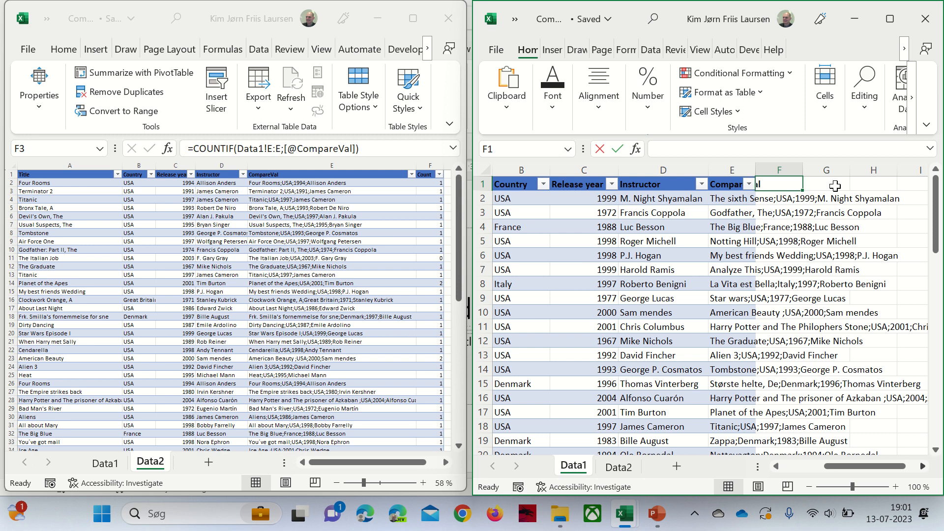
text(Countr)
key(Return)
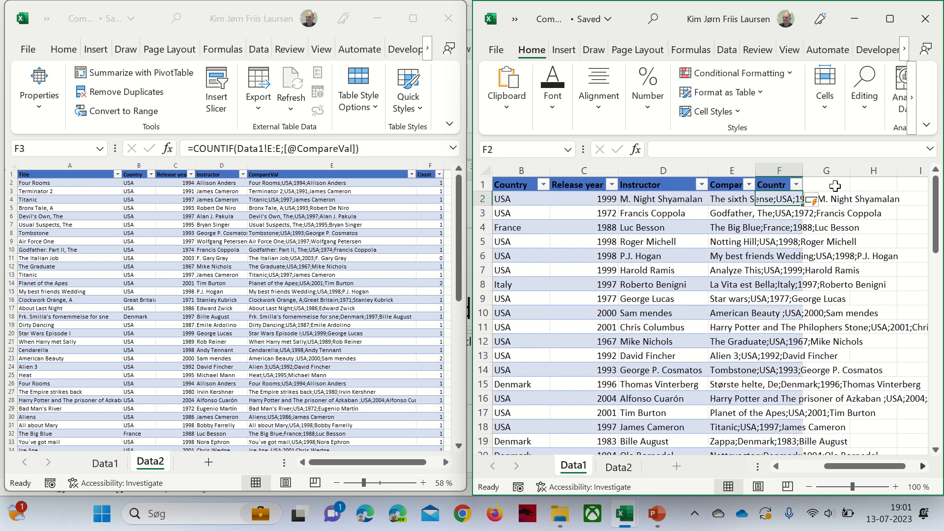
key(Up)
key(Down)
text(=coun)
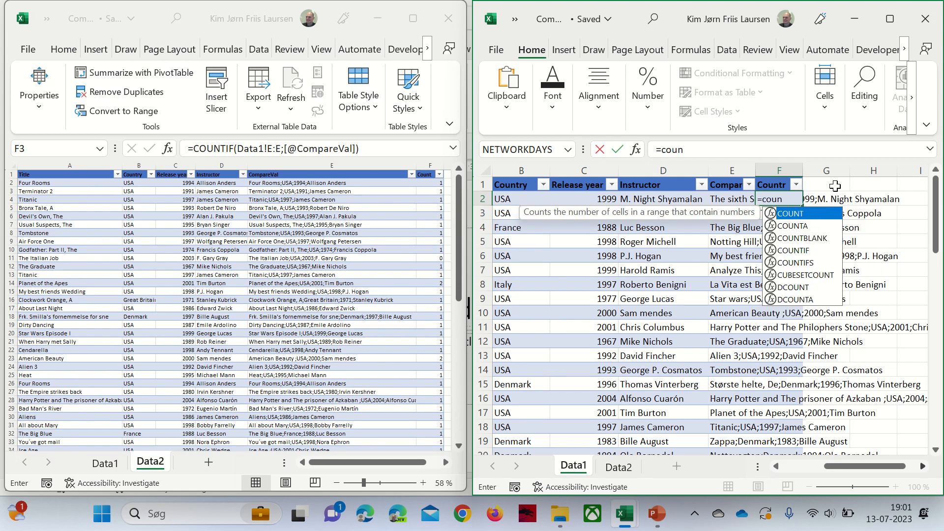
key(Down)
key(Down)
key(Down)
key(Down)
key(Up)
key(Tab)
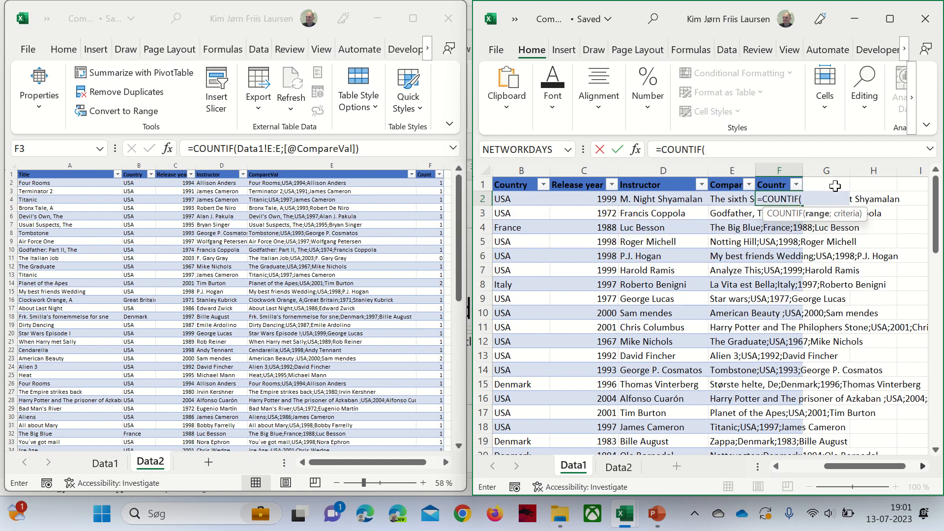
click(349, 171)
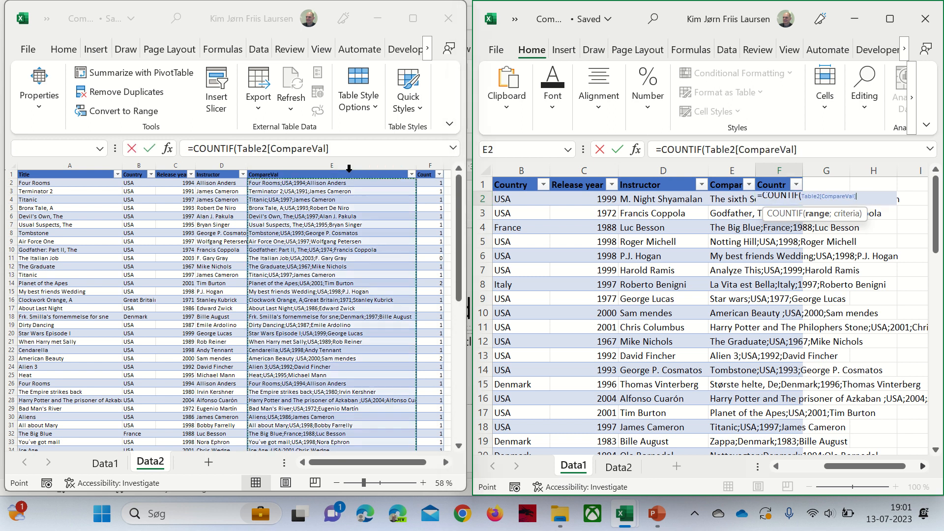
click(816, 148)
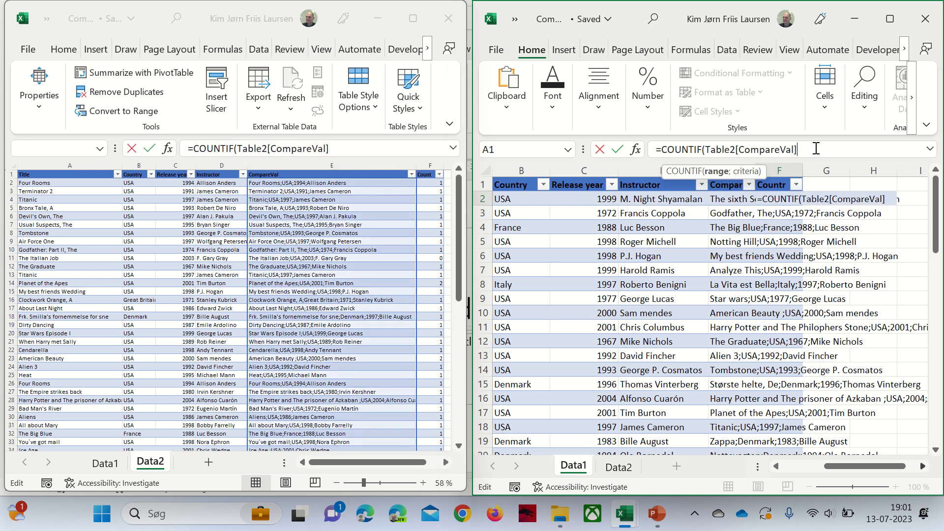
text(;)
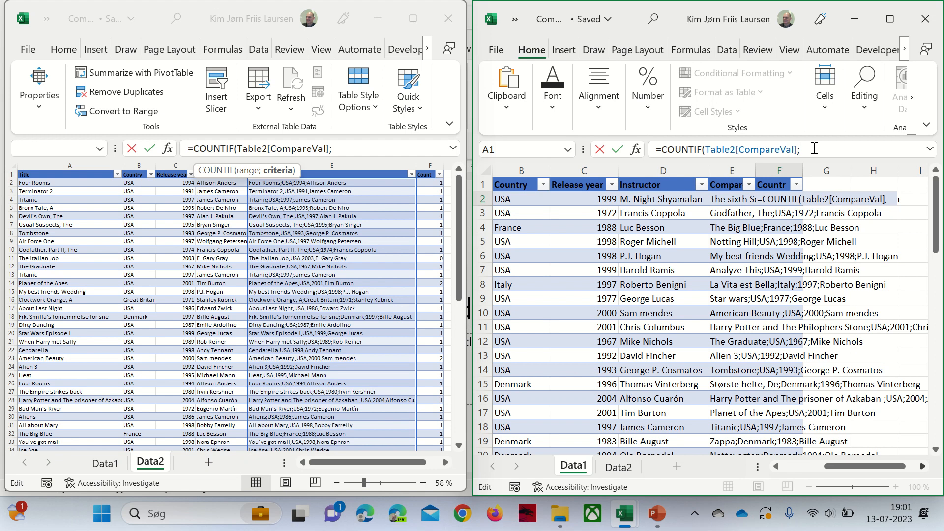
click(728, 199)
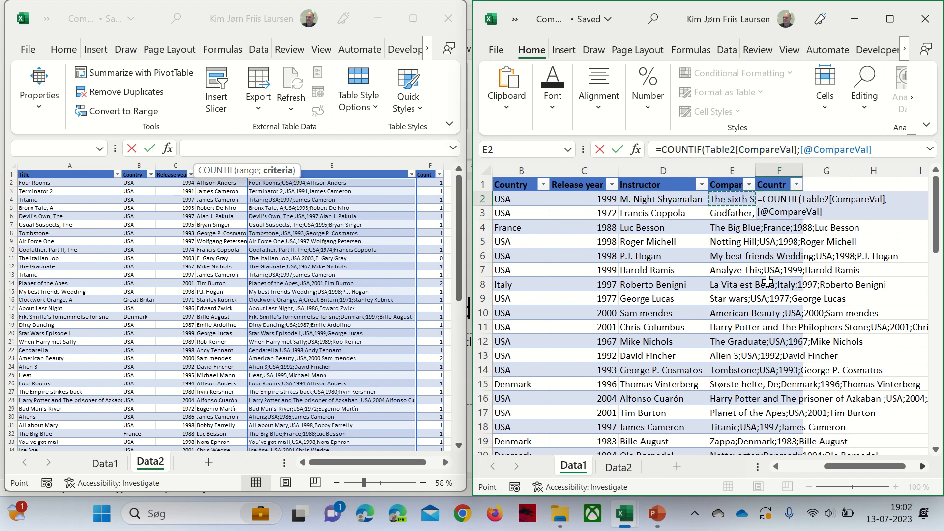
key(ctrl+Return)
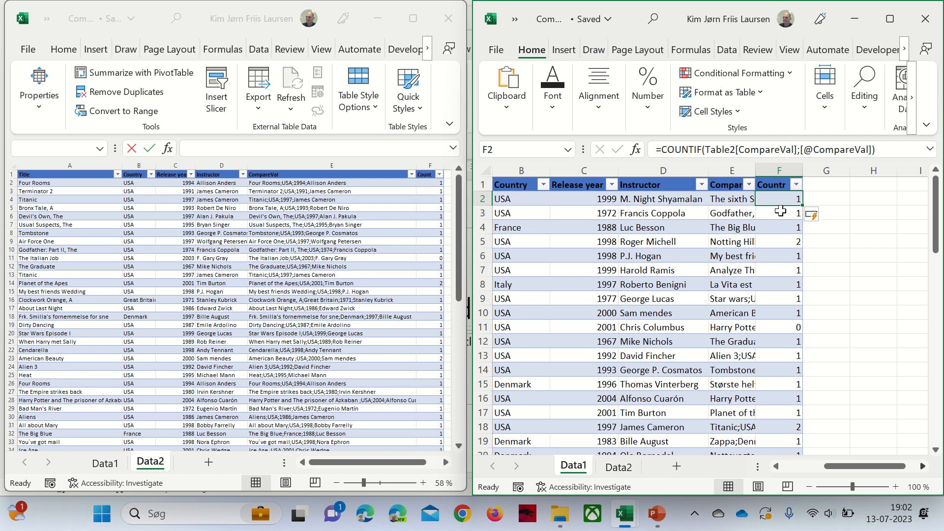
click(781, 213)
- Filter Data1's Count column to show only the rows with 0 and 2
click(779, 241)
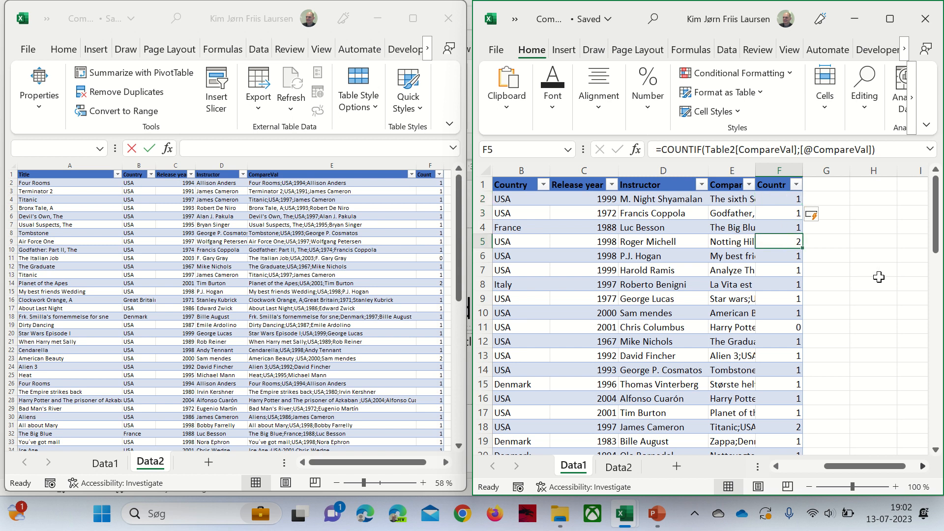
click(785, 329)
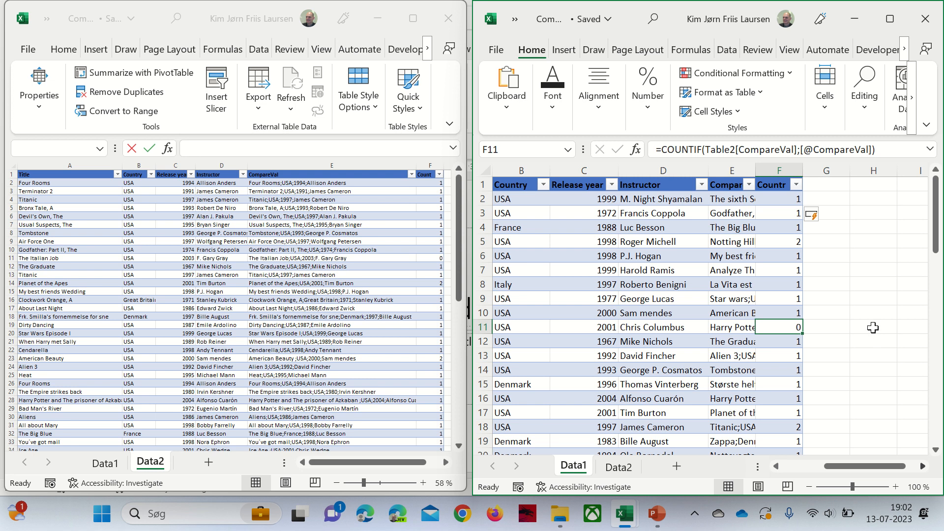
click(796, 185)
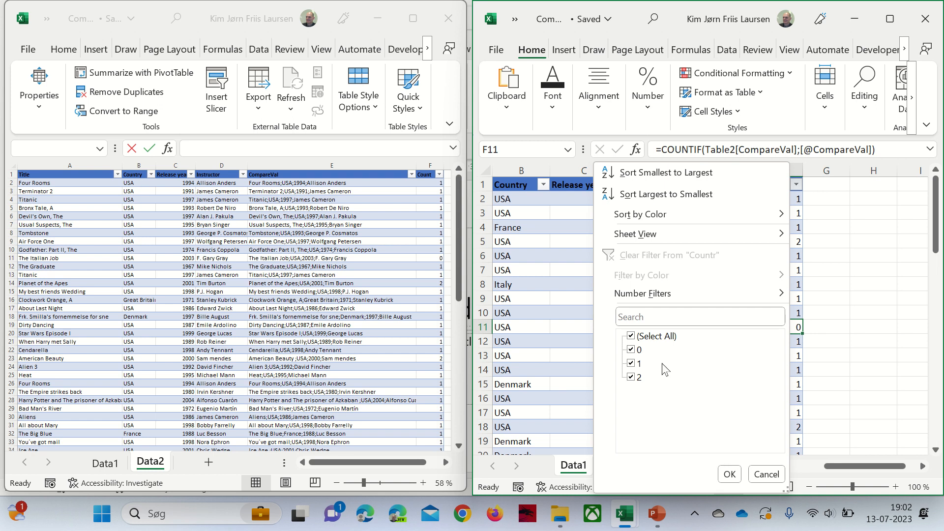
click(631, 363)
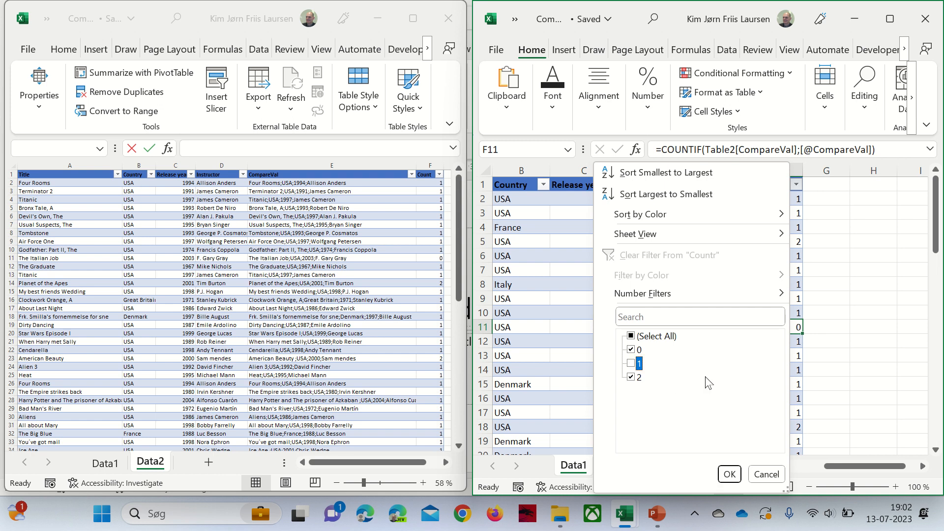
click(729, 475)
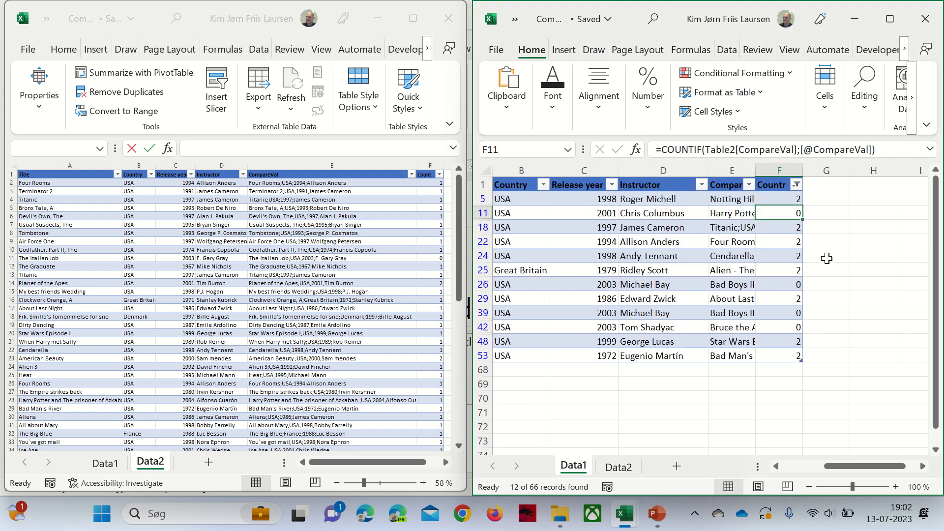
- Sort the filtered Data1 rows by Count, smallest to largest
click(797, 184)
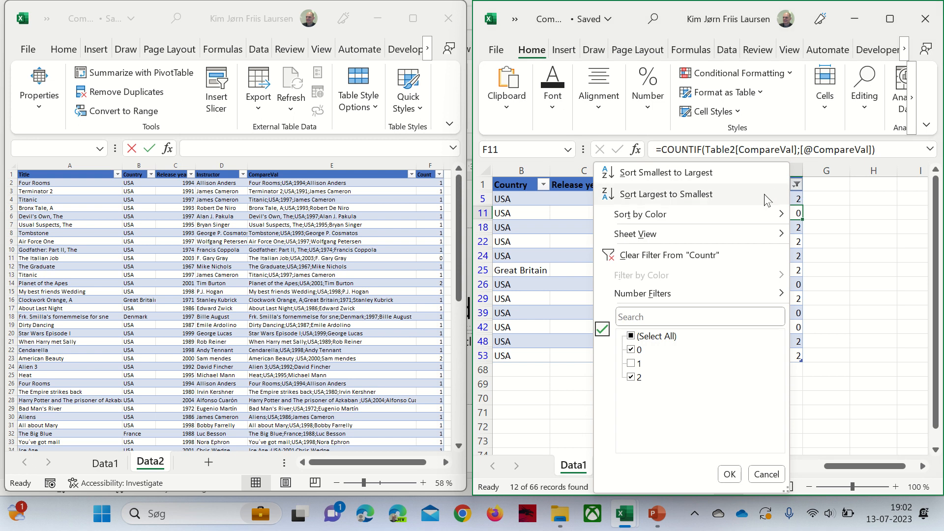
click(750, 175)
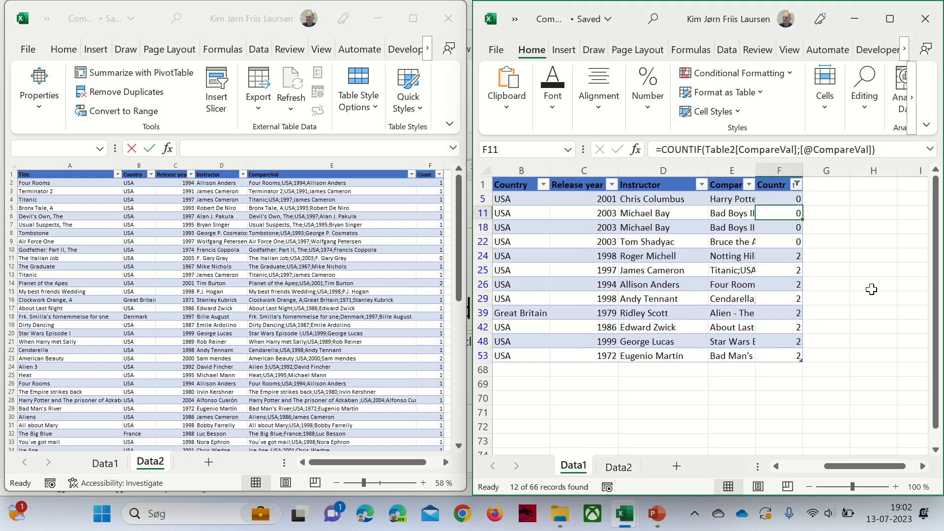
drag(780, 199, 780, 356)
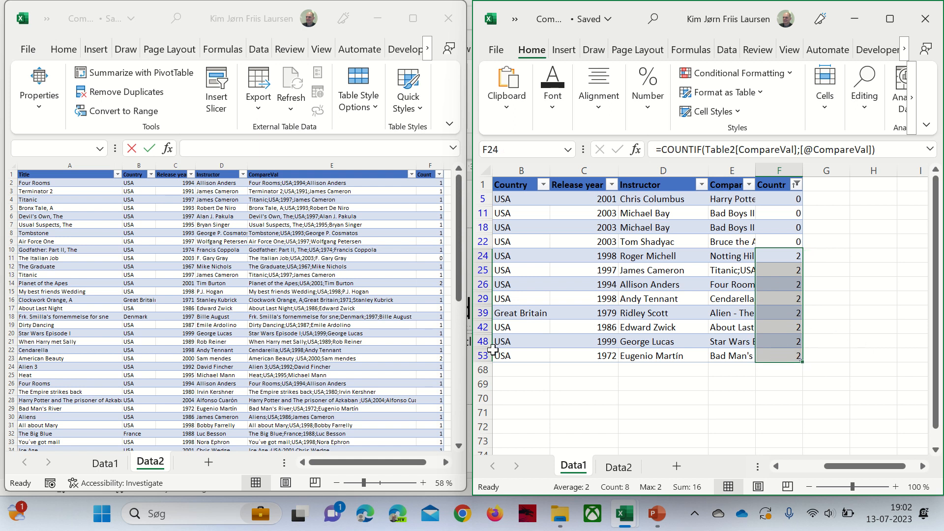
click(439, 192)
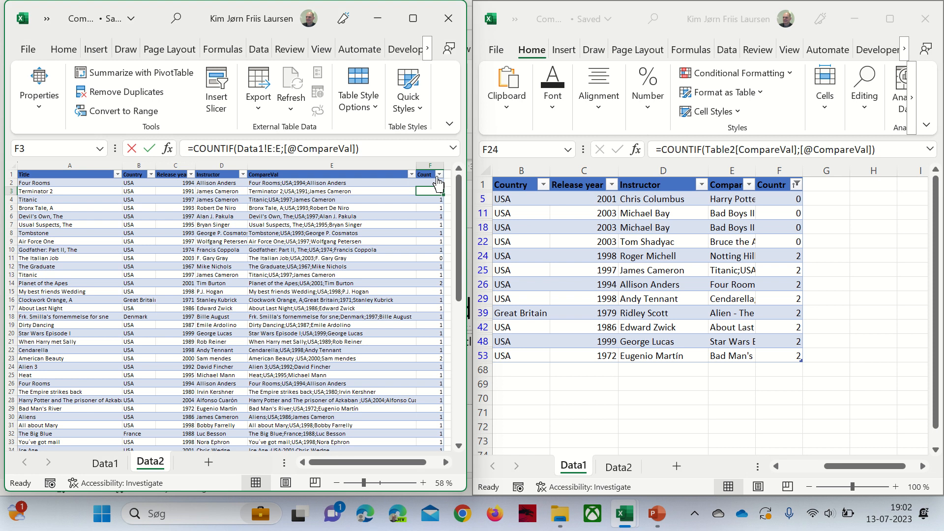
- Filter Data2's Count column to 0 and 2, sorted smallest to largest
click(439, 175)
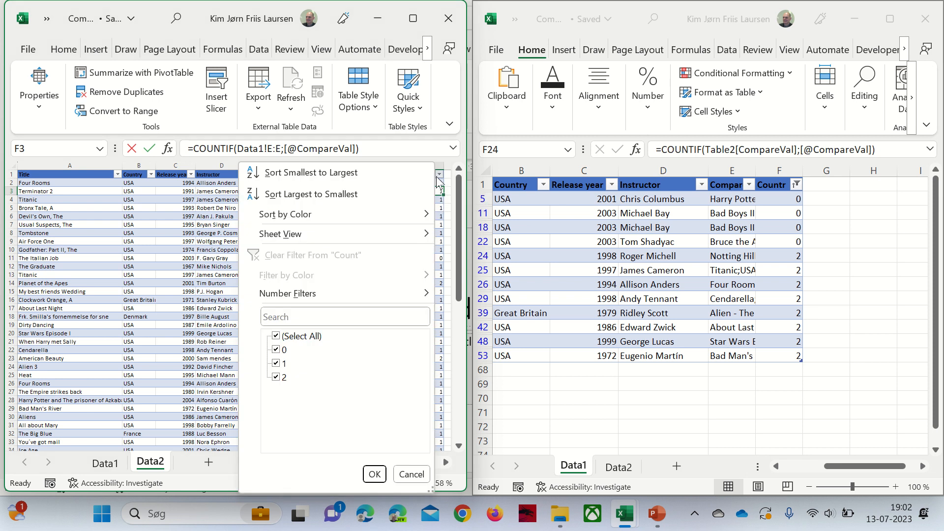
click(282, 362)
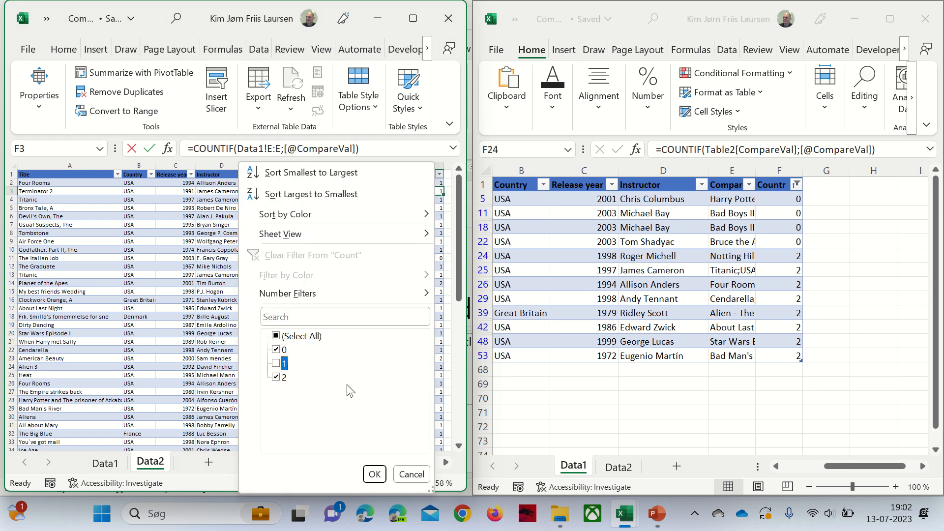
click(401, 183)
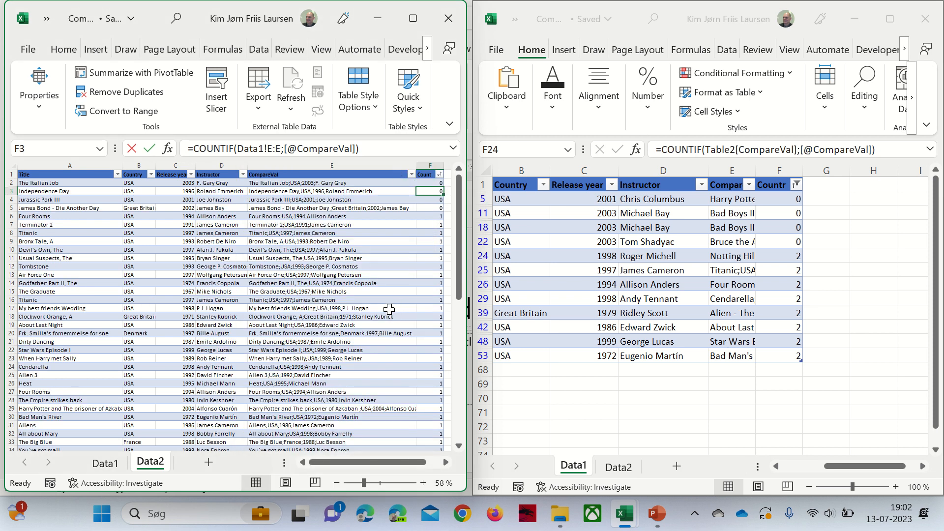
click(439, 175)
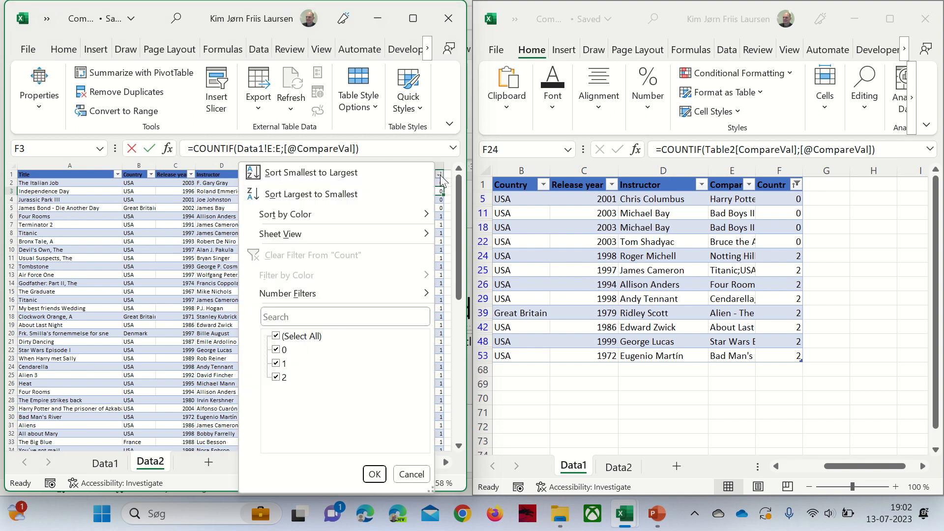
click(374, 474)
- Select the CompareVal entries of the 0-count rows and then the 2-count rows
click(388, 316)
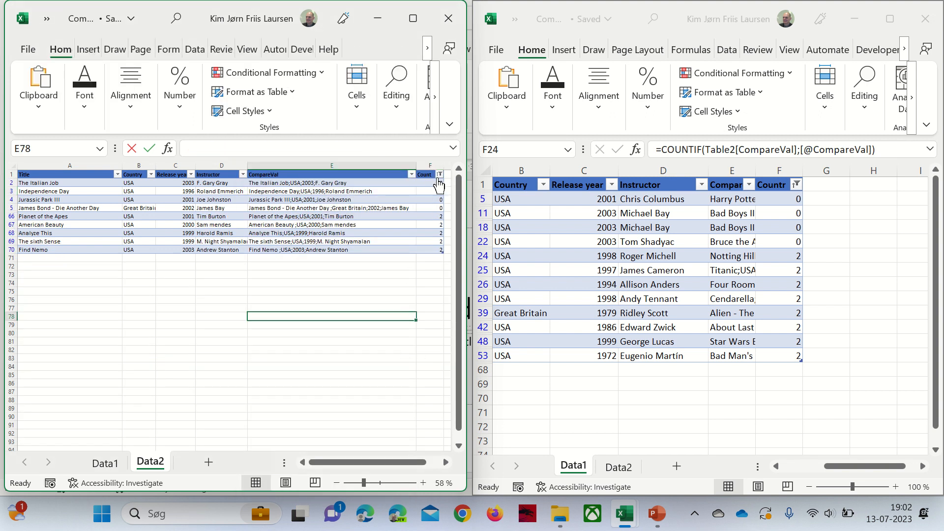
drag(410, 182, 410, 208)
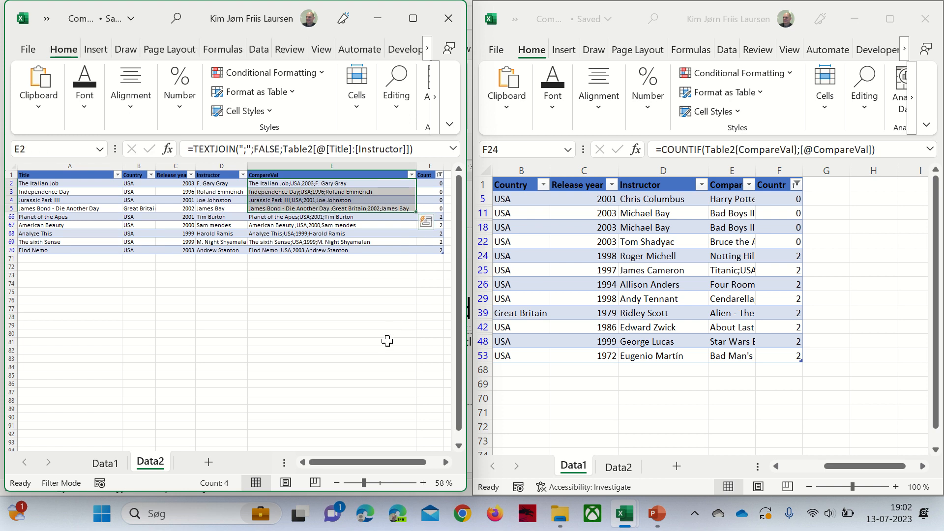
drag(395, 215, 392, 251)
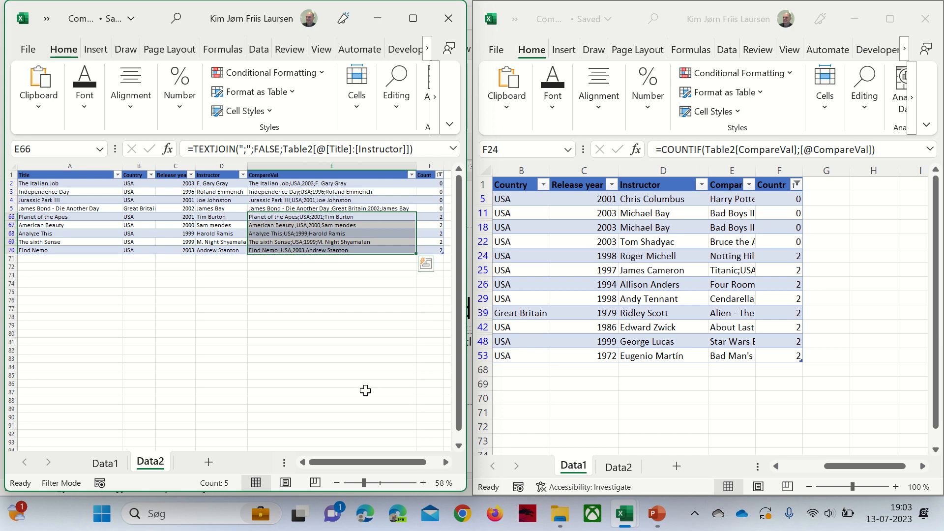
click(366, 391)
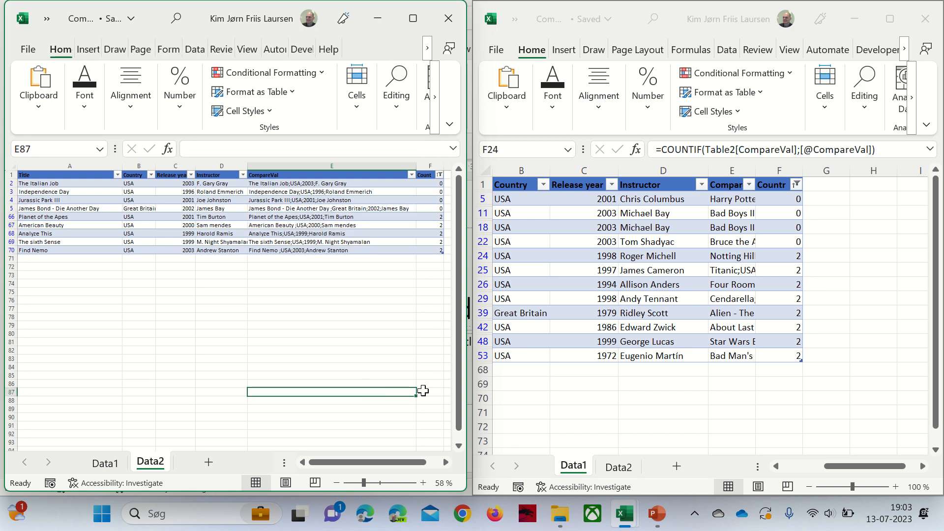
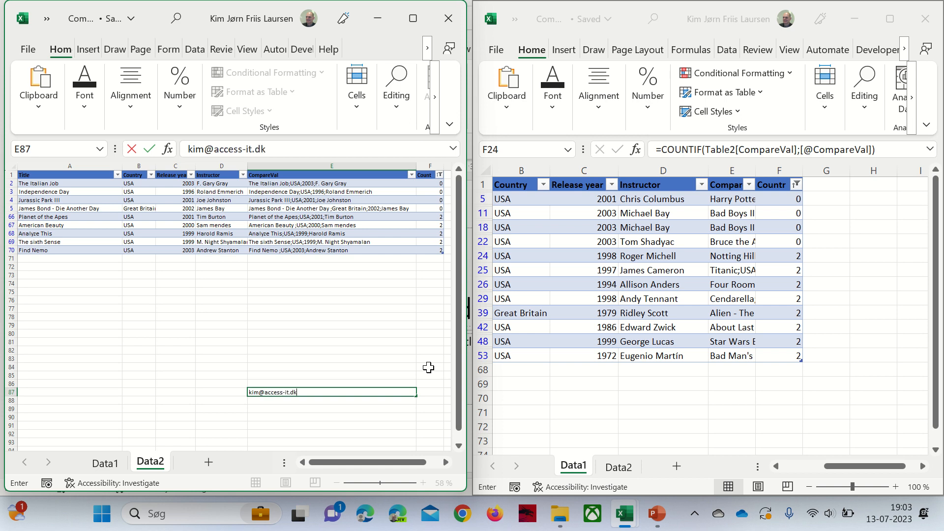
- Type the contact e-mail address in E87 and officecowboy.dk in E88
key(Return)
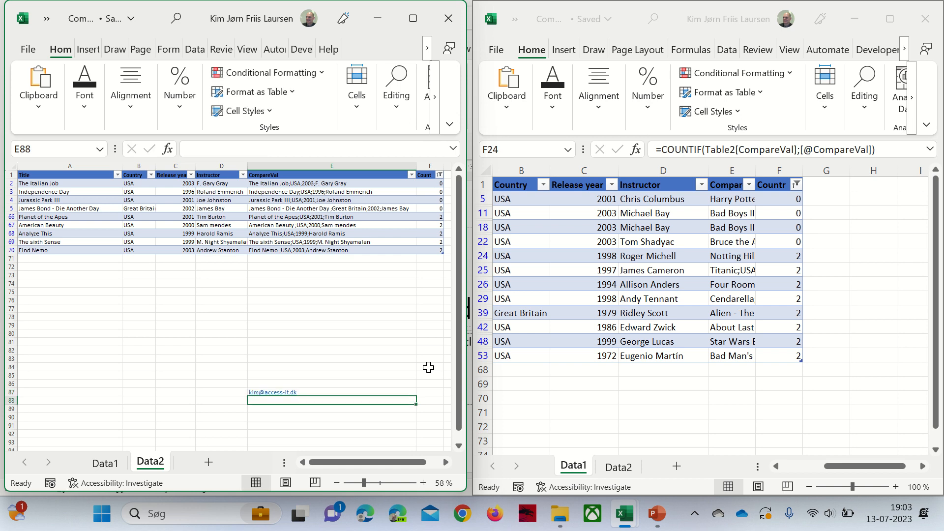
text(officec)
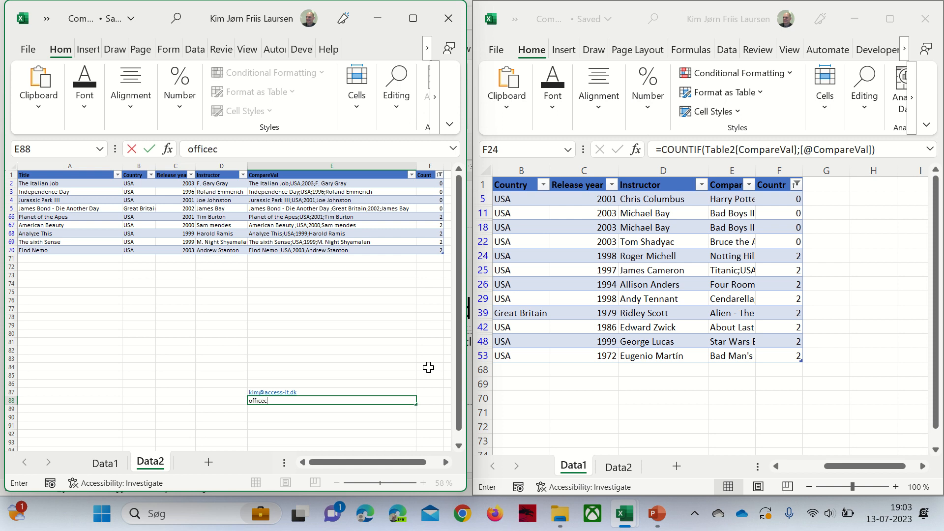
text(owboy.dk)
key(Return)
key(Up)
key(Up)
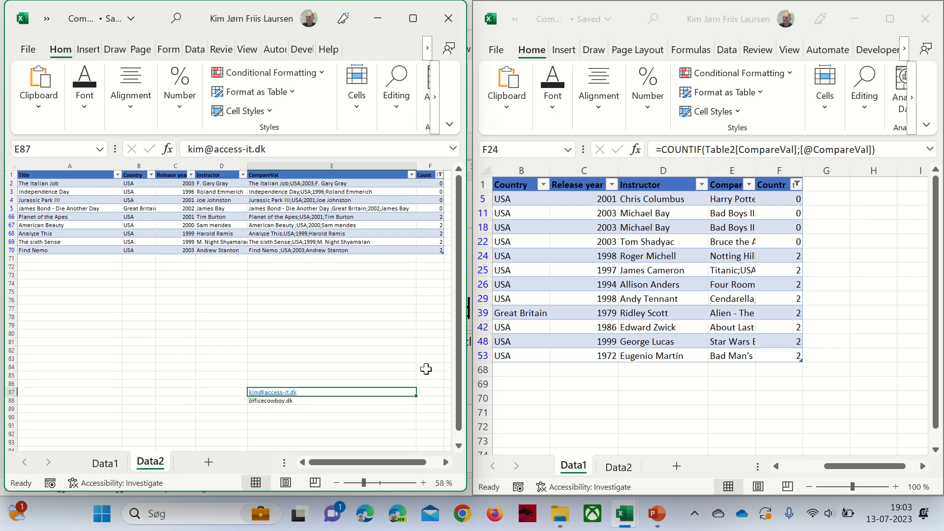
drag(346, 376, 358, 417)
scroll(359, 408, up, 5)
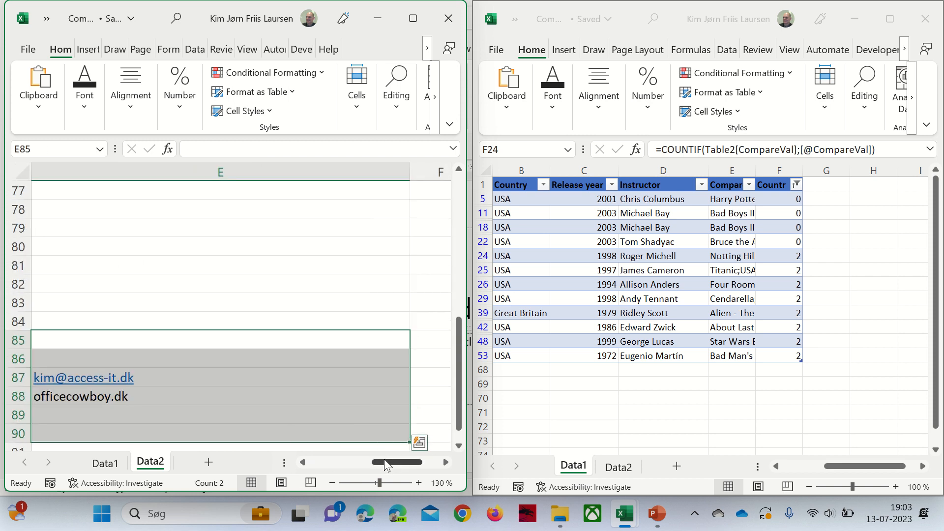
mouse_move(385, 465)
mouse_down()
mouse_move(344, 464)
mouse_move(375, 466)
mouse_up()
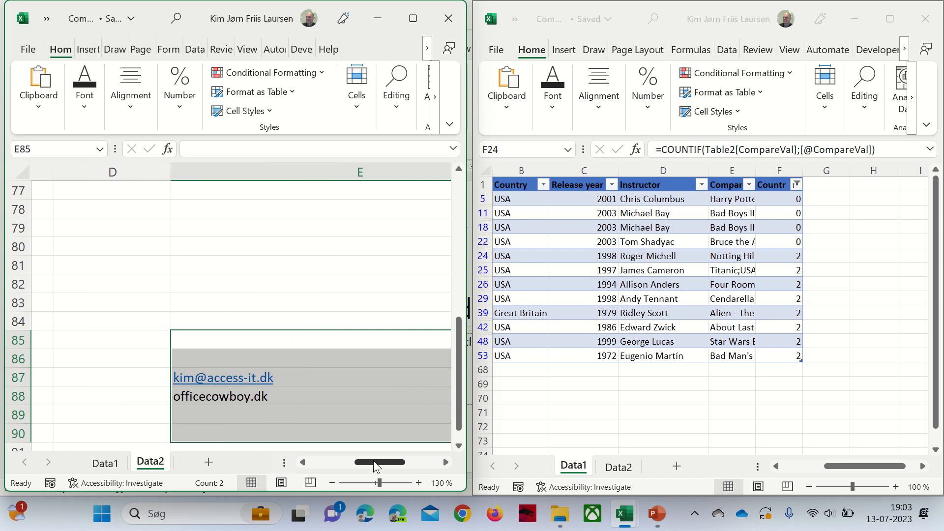
click(346, 251)
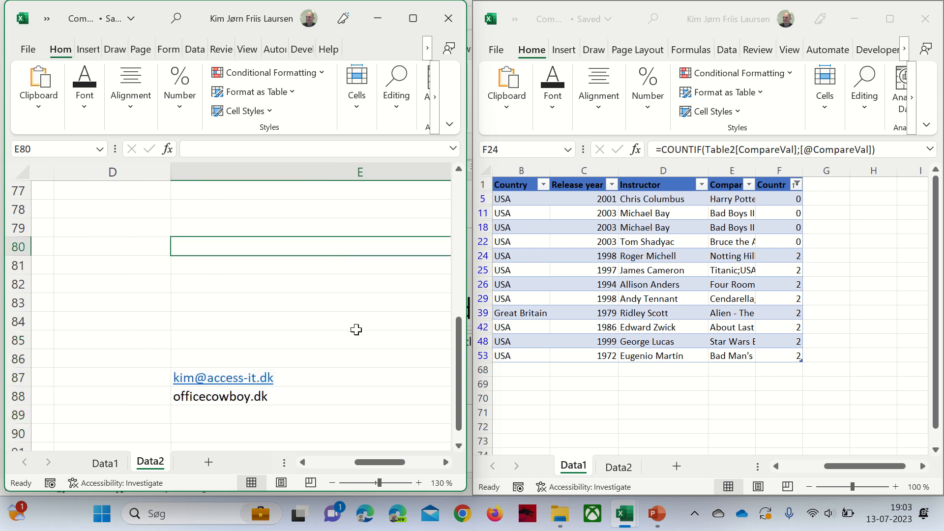